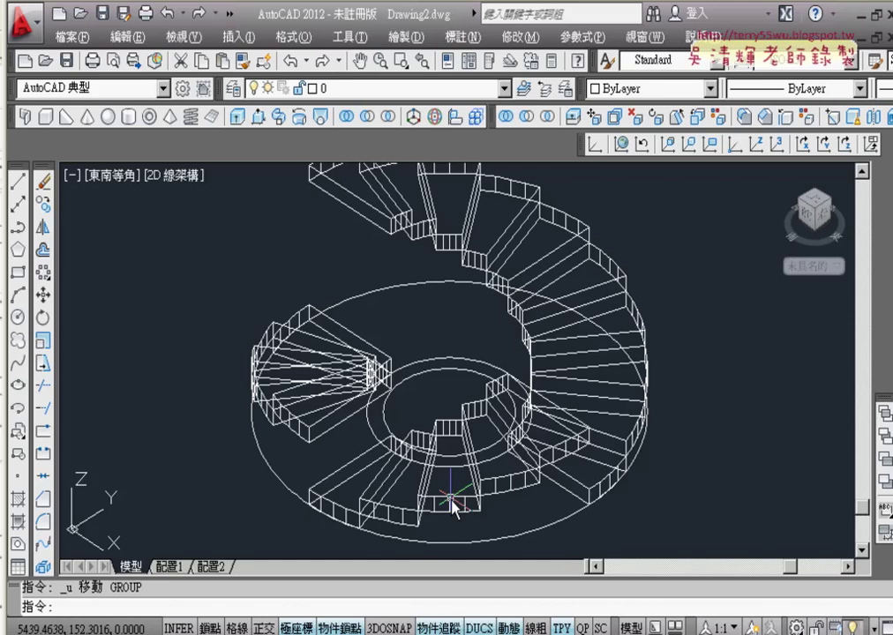
# - Undo twice to reverse the display style change and the last move of the stair flights
pyautogui.hotkey('ctrl', 'z')
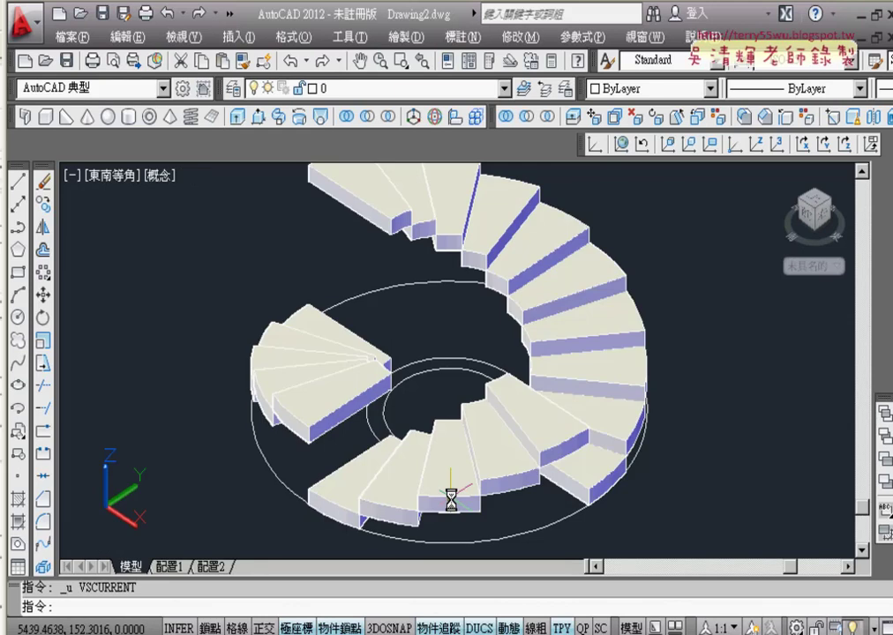
pyautogui.scroll(5, 451, 499)
pyautogui.hotkey('ctrl', 'z')
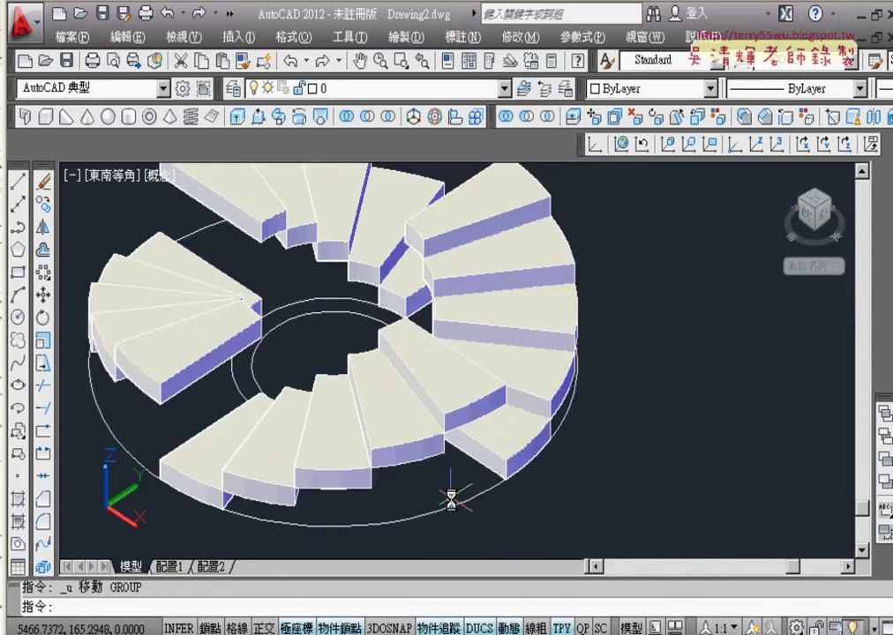
pyautogui.scroll(-3, 643, 426)
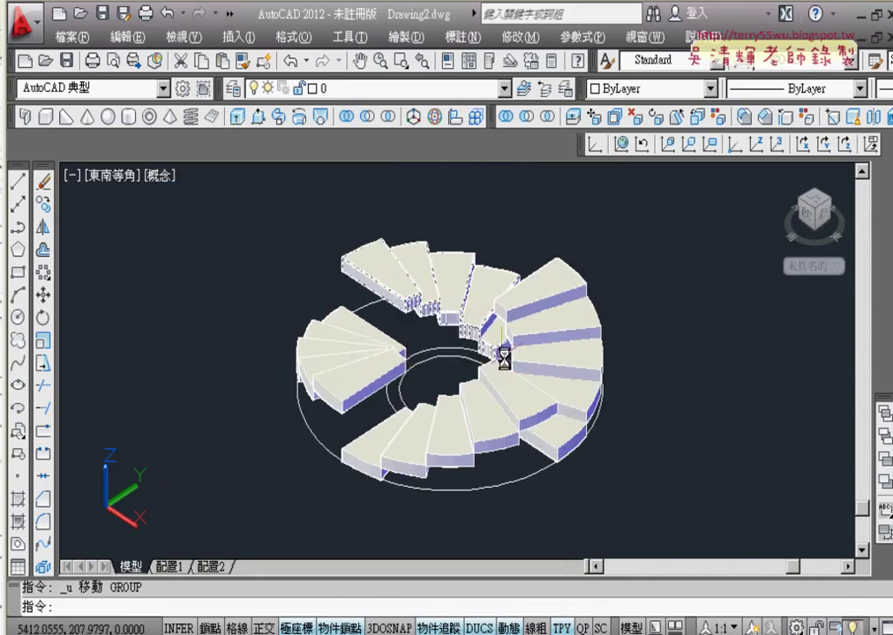
pyautogui.scroll(2, 504, 304)
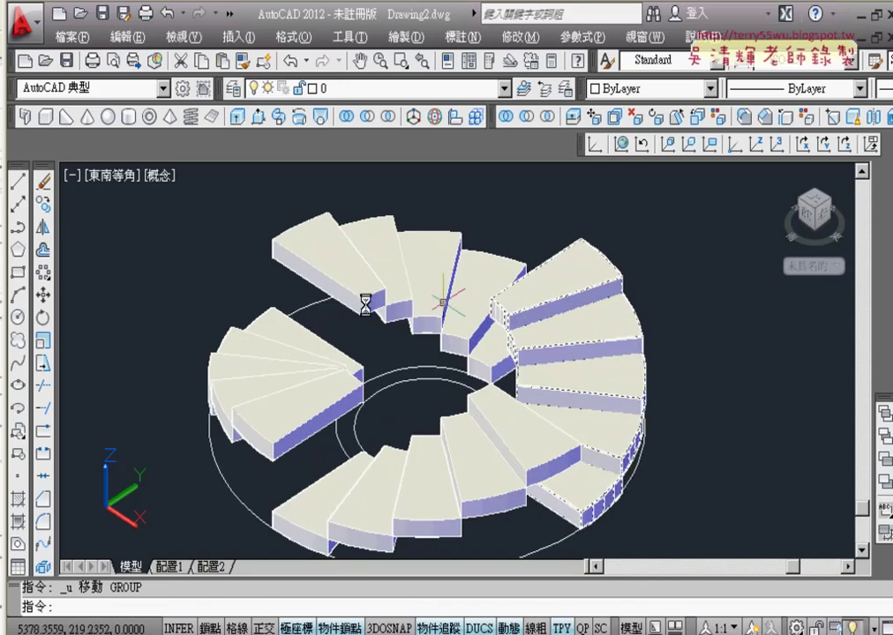
# - Switch the viewport to the 2D Wireframe visual style and zoom in on the central flights
pyautogui.click(162, 179)
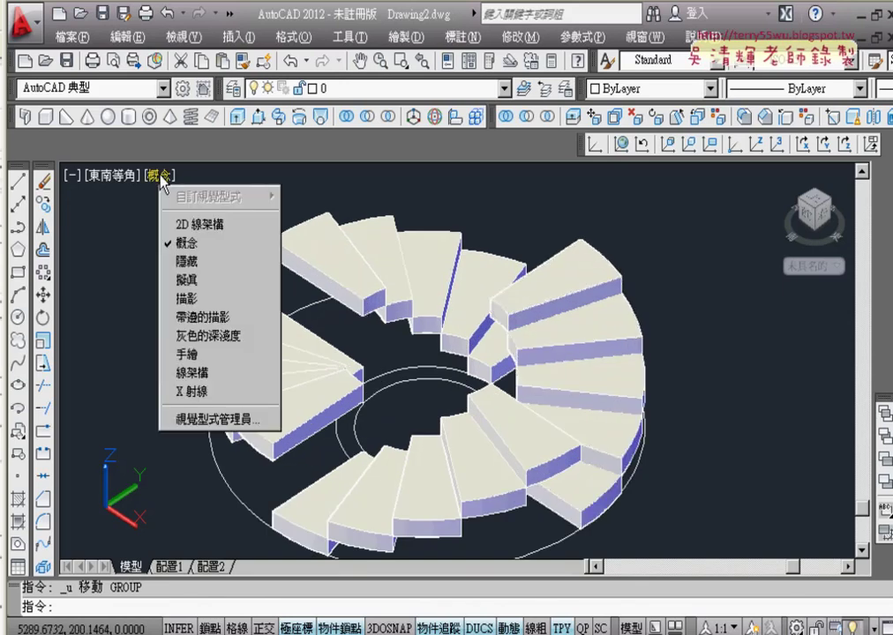
pyautogui.click(195, 225)
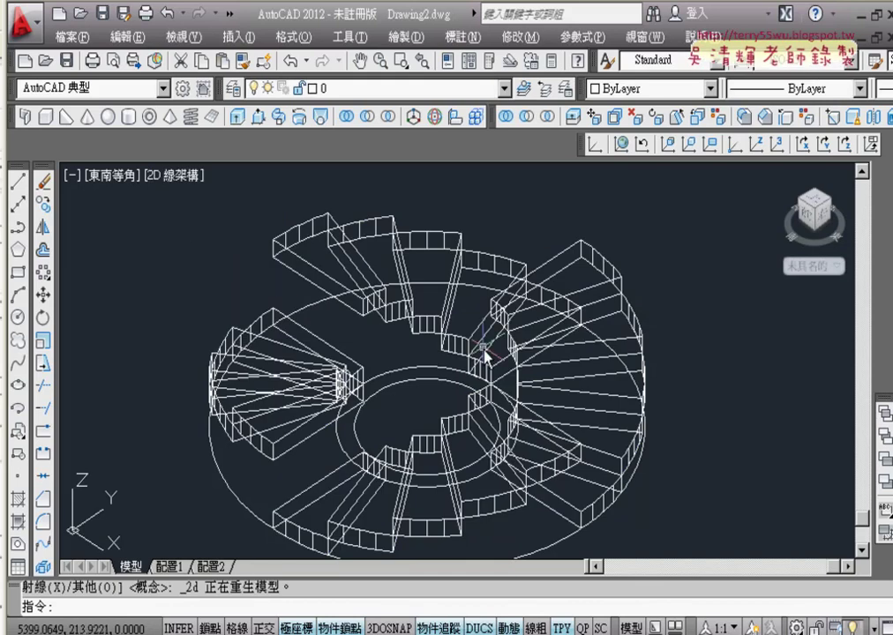
pyautogui.scroll(2, 484, 353)
pyautogui.scroll(1, 471, 364)
pyautogui.moveTo(471, 365); pyautogui.dragTo(463, 360, button='middle')
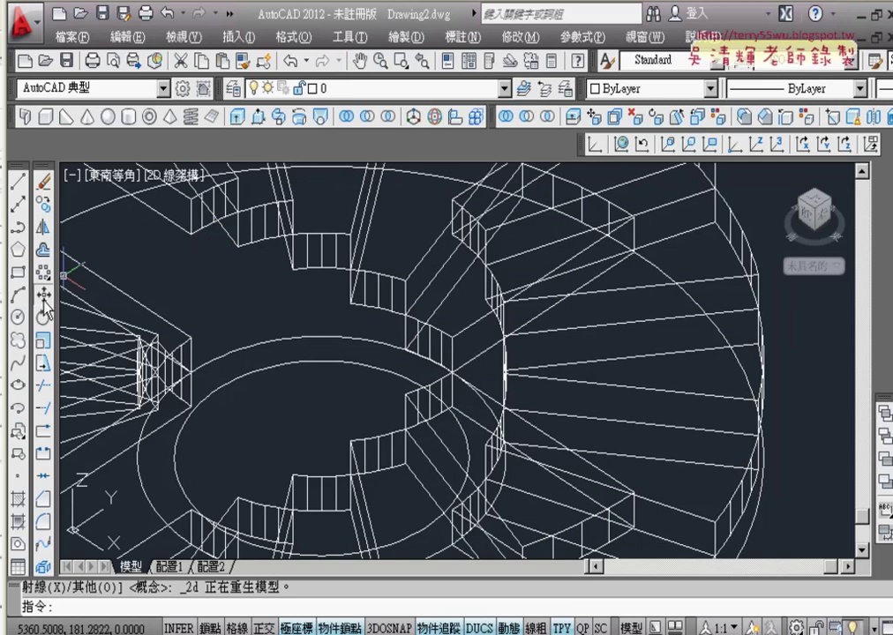
# - Move the upper flight from its corner endpoint onto the lower flight's endpoint
pyautogui.click(45, 302)
pyautogui.click(454, 361)
pyautogui.click(452, 357)
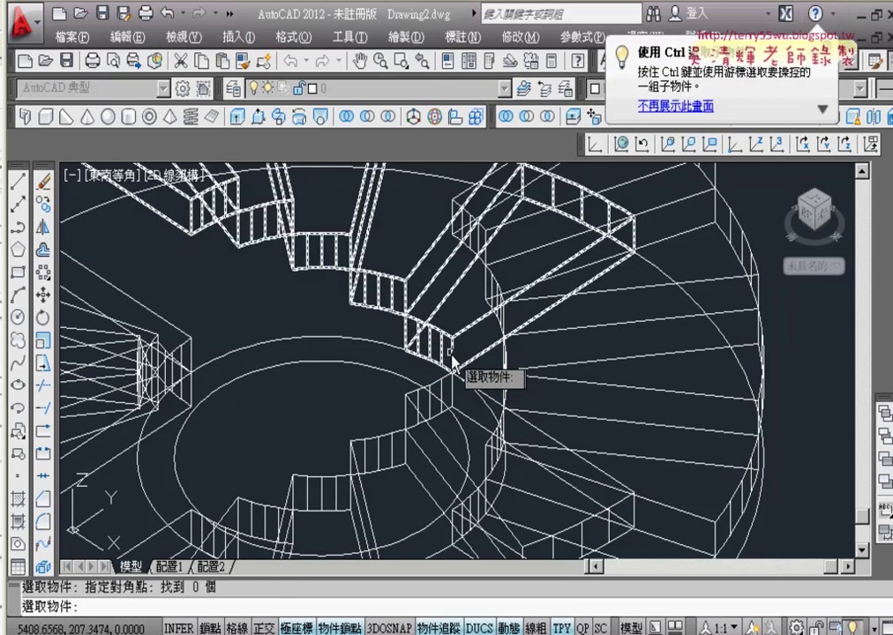
pyautogui.click(451, 357)
pyautogui.press('Return')
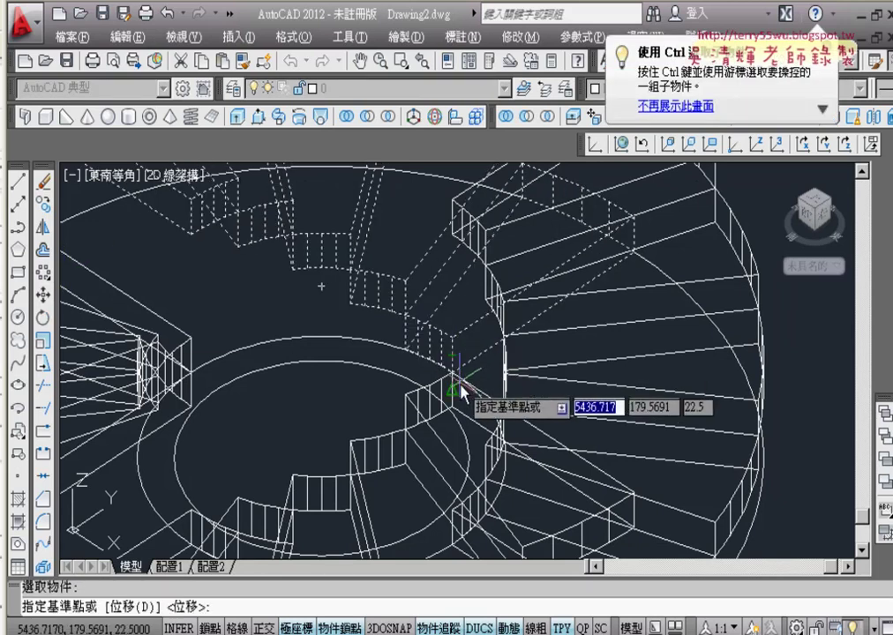
pyautogui.scroll(2, 460, 393)
pyautogui.scroll(2, 467, 374)
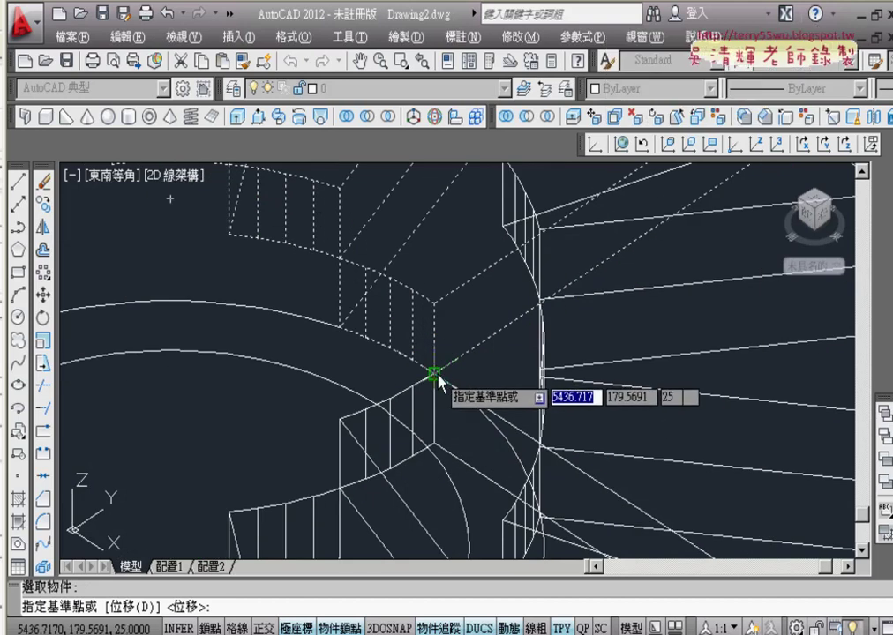
pyautogui.click(433, 374)
pyautogui.scroll(-3, 437, 366)
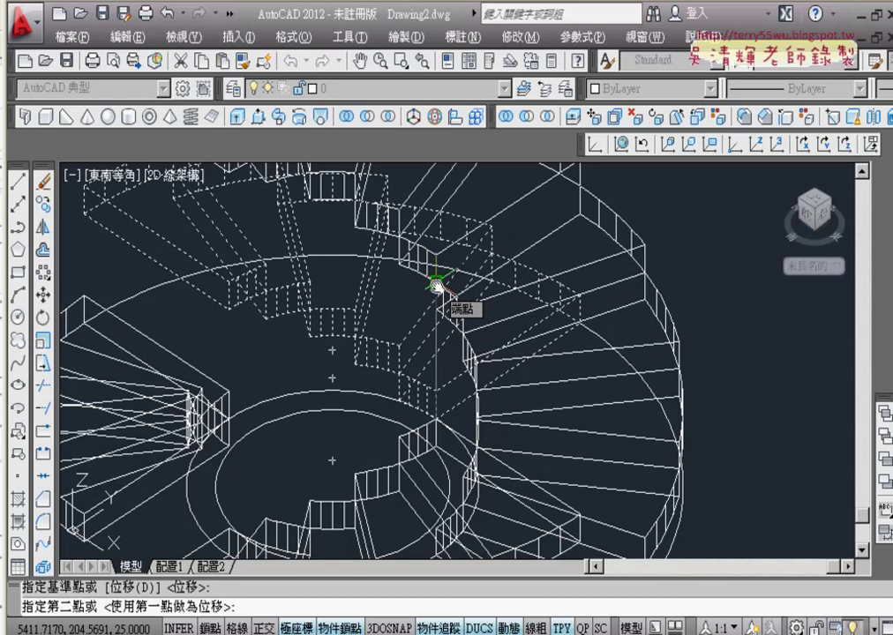
pyautogui.click(436, 283)
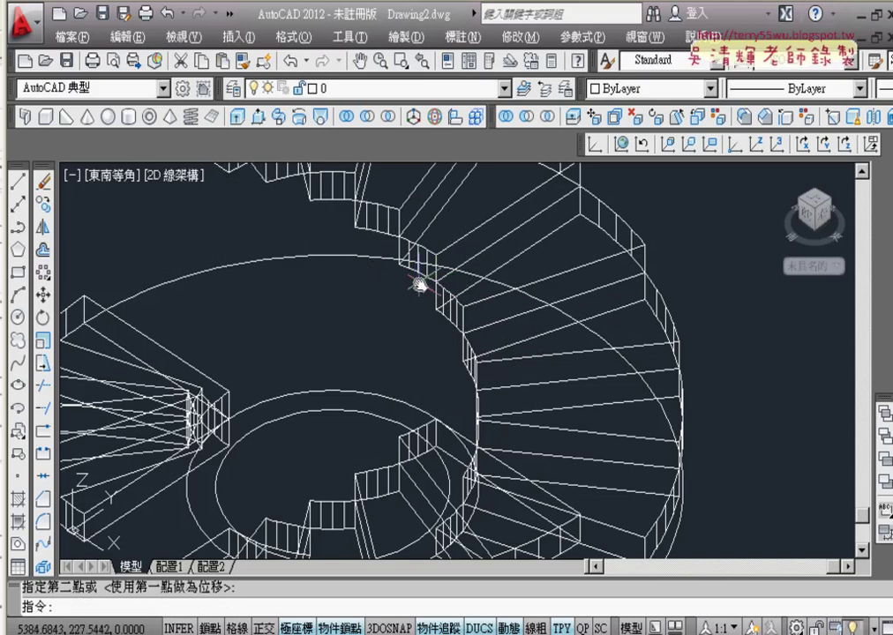
pyautogui.scroll(-3, 420, 285)
pyautogui.moveTo(255, 275); pyautogui.dragTo(424, 314, button='middle')
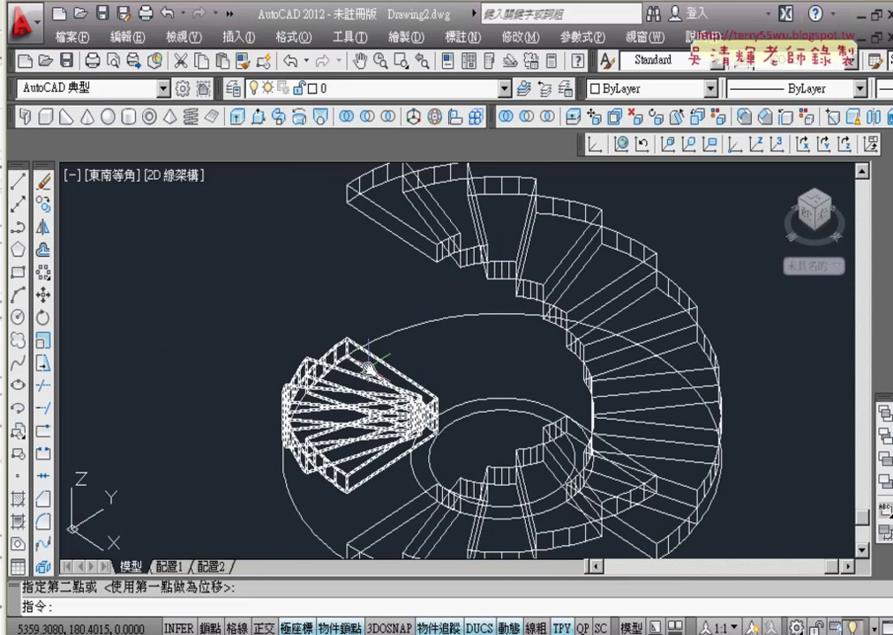
# - Move the fan-shaped winder section from its corner endpoint up onto the top flight's endpoint
pyautogui.scroll(3, 369, 363)
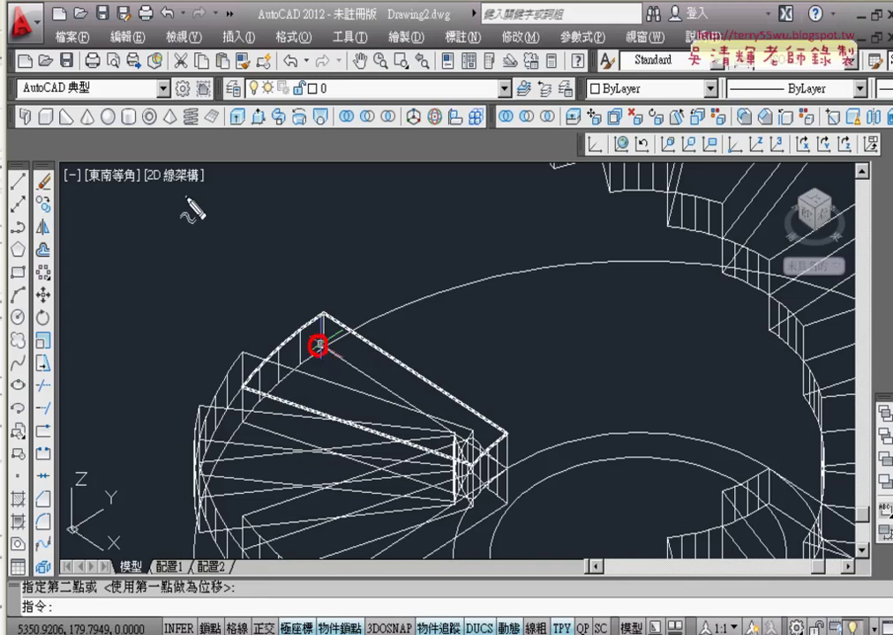
pyautogui.moveTo(181, 168); pyautogui.dragTo(183, 187)
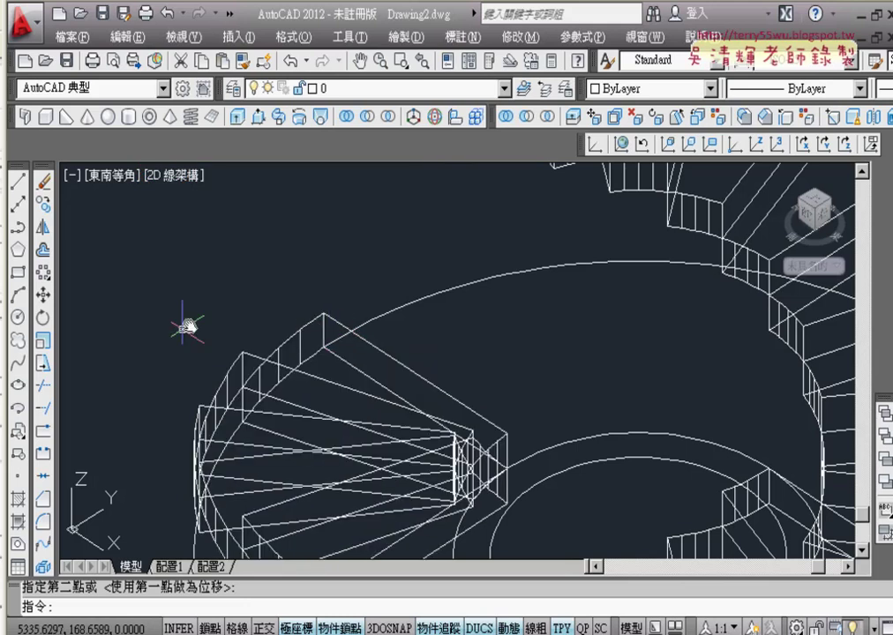
pyautogui.click(43, 295)
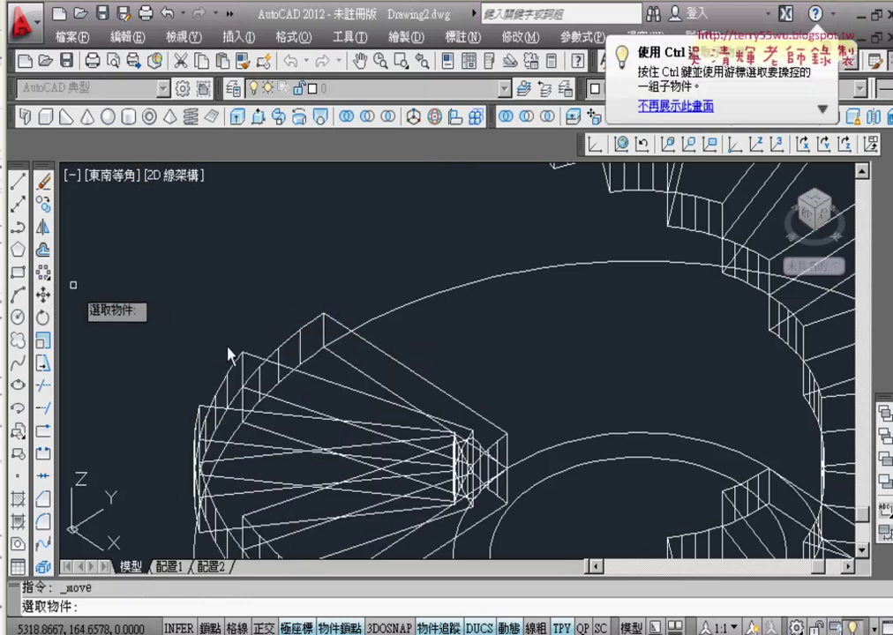
pyautogui.click(400, 361)
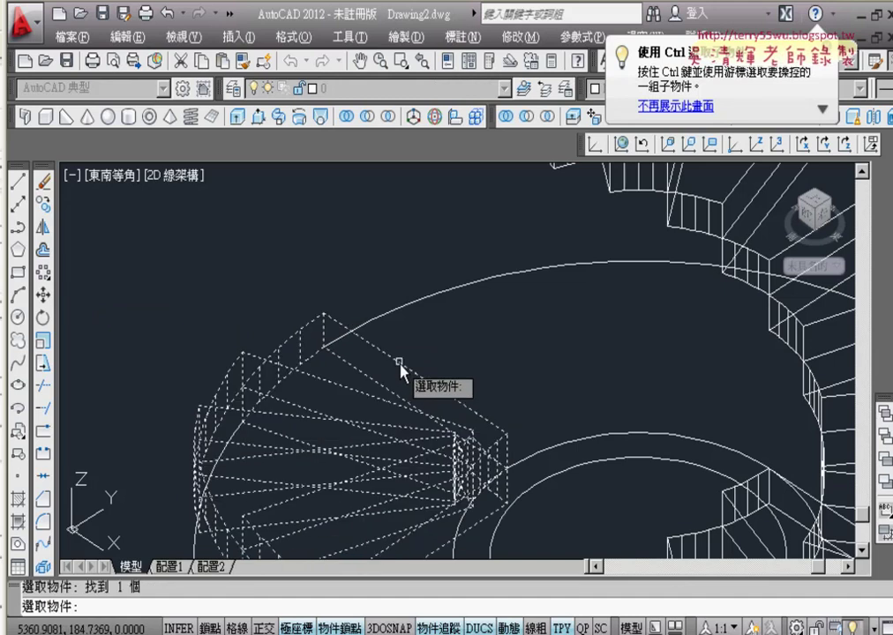
pyautogui.press('Return')
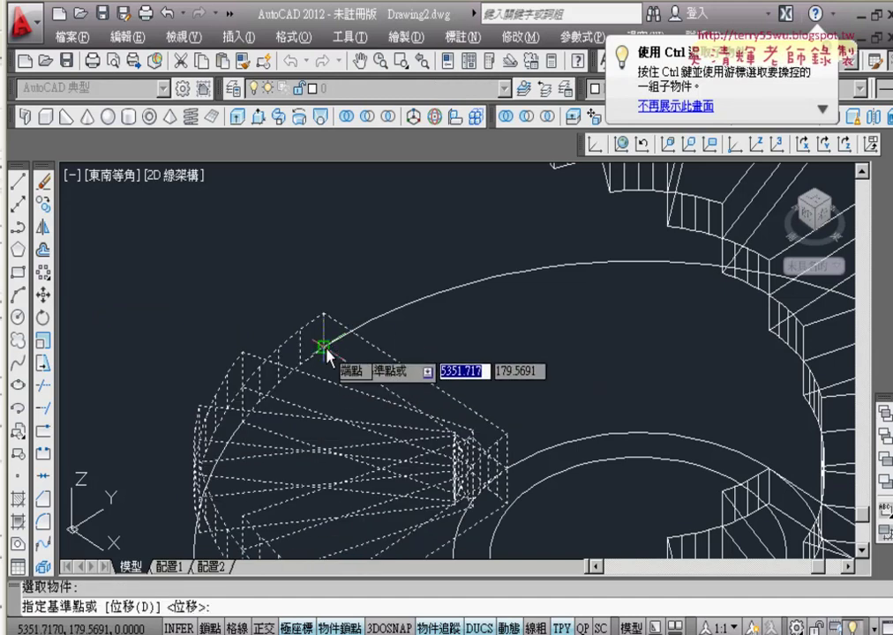
pyautogui.click(324, 347)
pyautogui.scroll(-2, 324, 347)
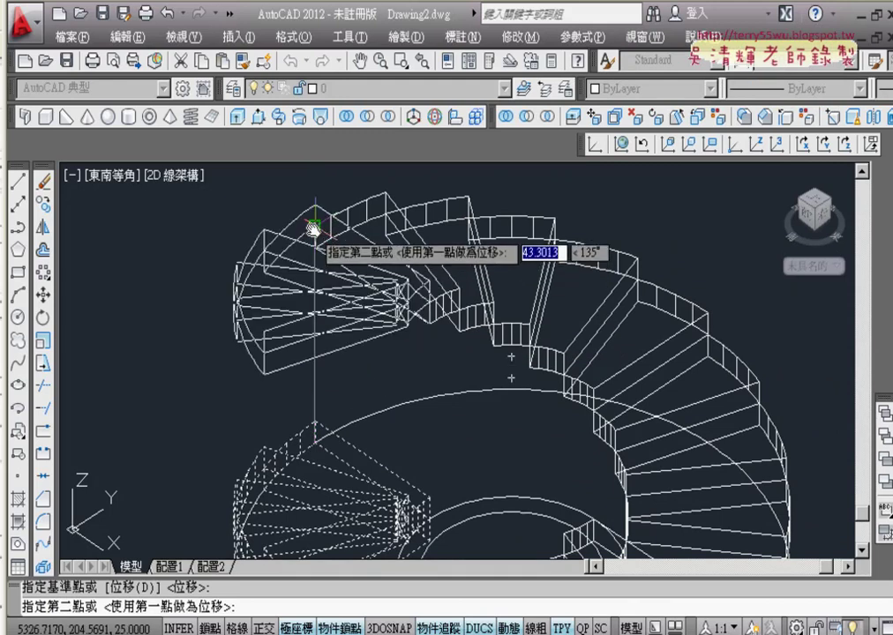
pyautogui.click(314, 227)
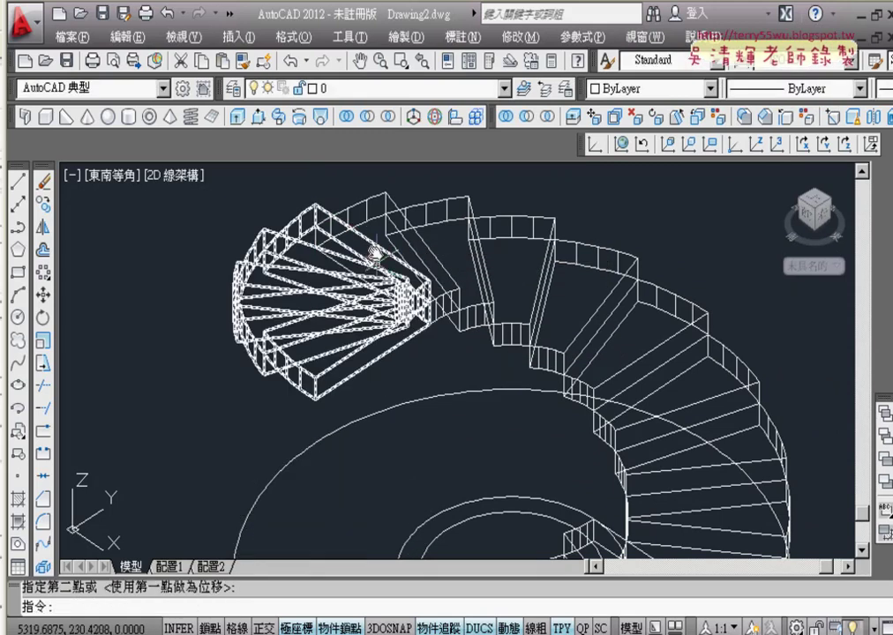
pyautogui.scroll(-2, 373, 254)
pyautogui.moveTo(389, 384); pyautogui.dragTo(369, 315, button='middle')
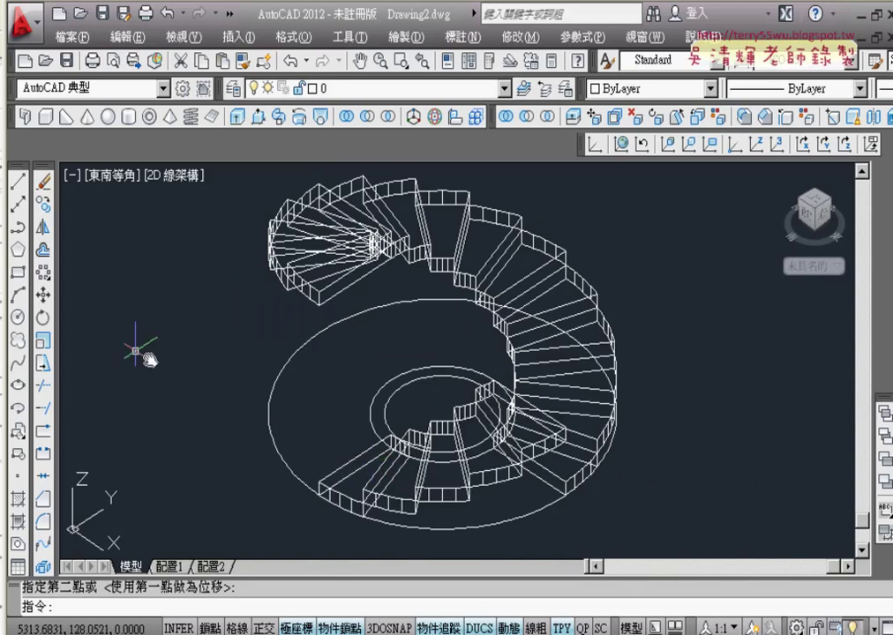
# - Window-select the lower curved flight and move it from its bottom corner to the upper flight's end
pyautogui.click(335, 490)
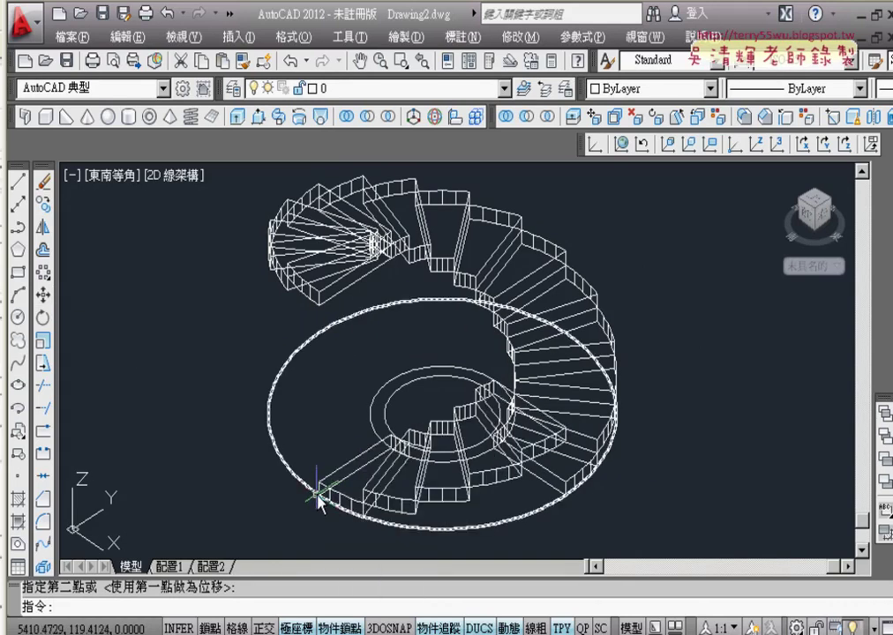
pyautogui.click(43, 297)
pyautogui.click(405, 506)
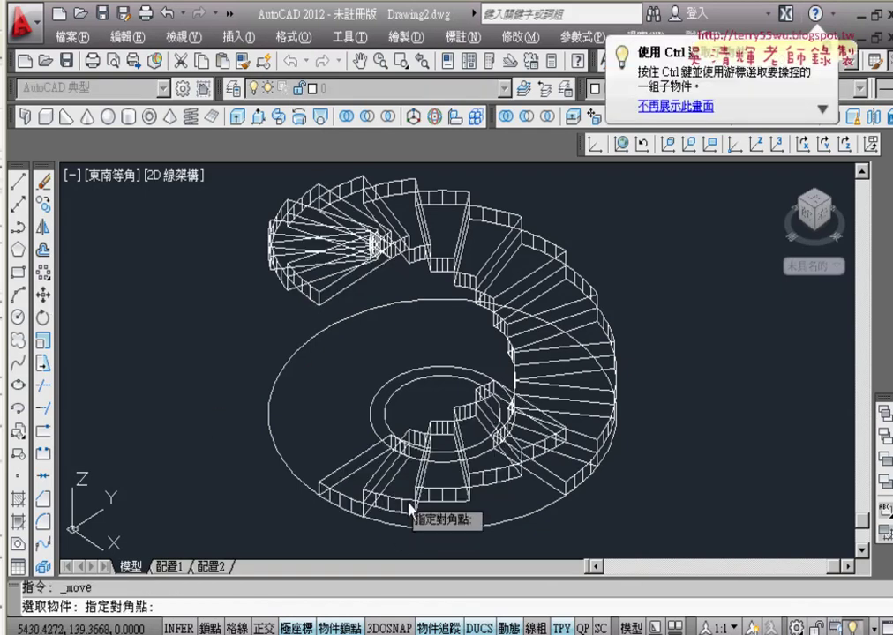
pyautogui.click(408, 517)
pyautogui.press('Return')
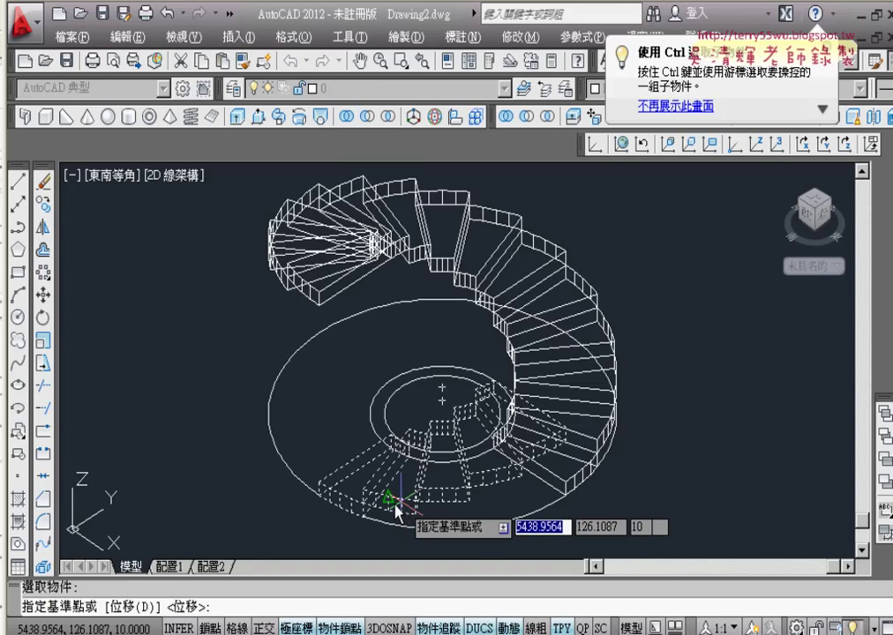
pyautogui.click(319, 495)
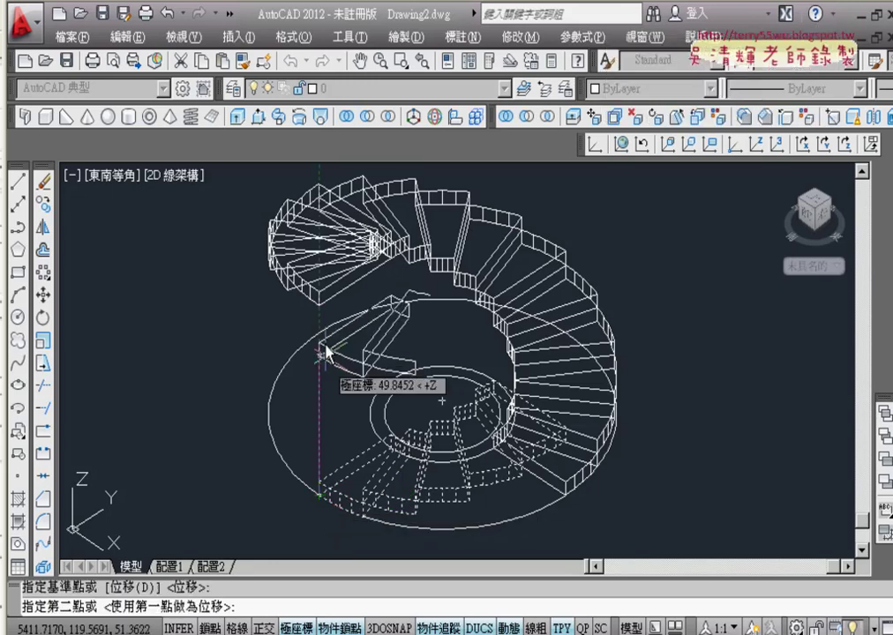
pyautogui.click(319, 293)
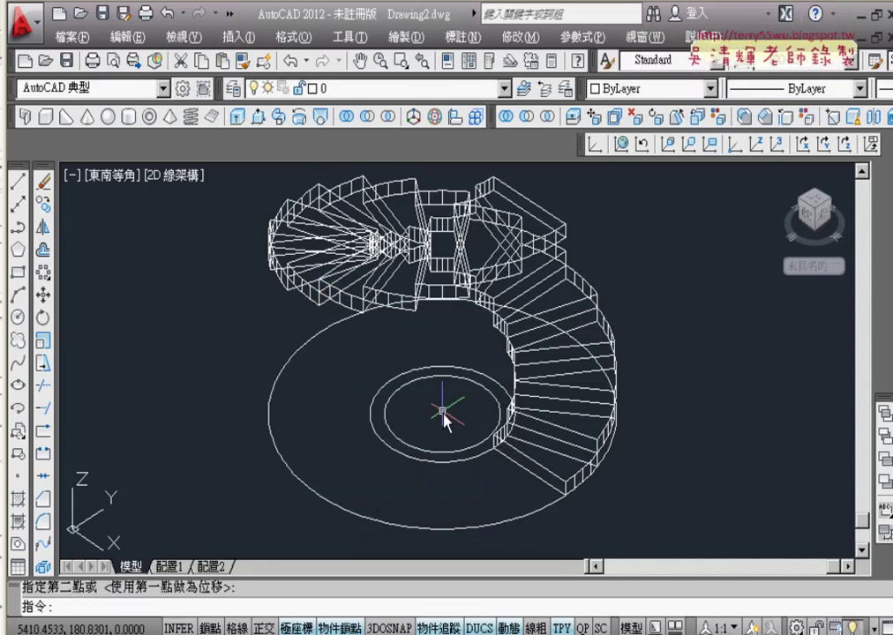
pyautogui.scroll(-2, 423, 436)
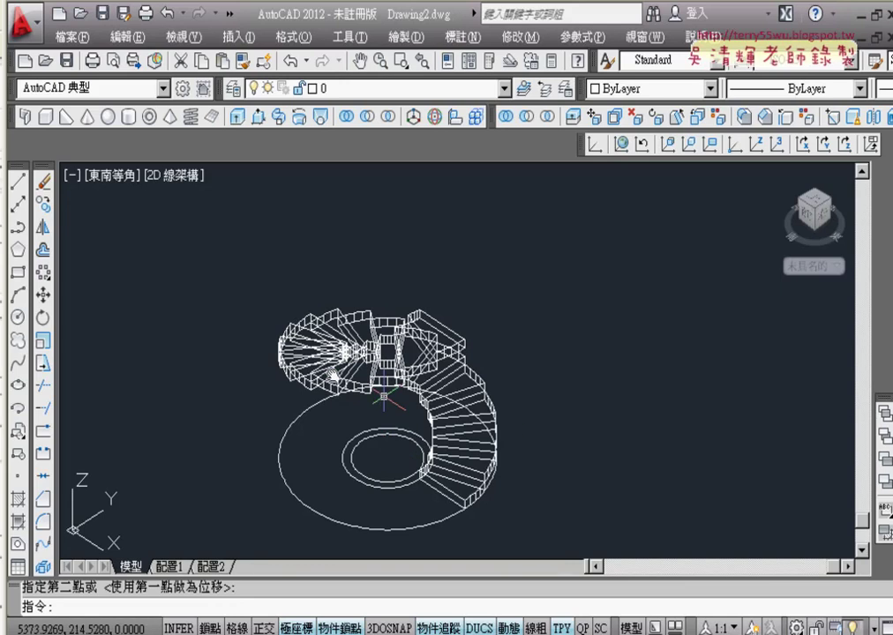
# - Copy the four stair pieces from the inner circle centre to 100 and 200 units above
pyautogui.click(43, 212)
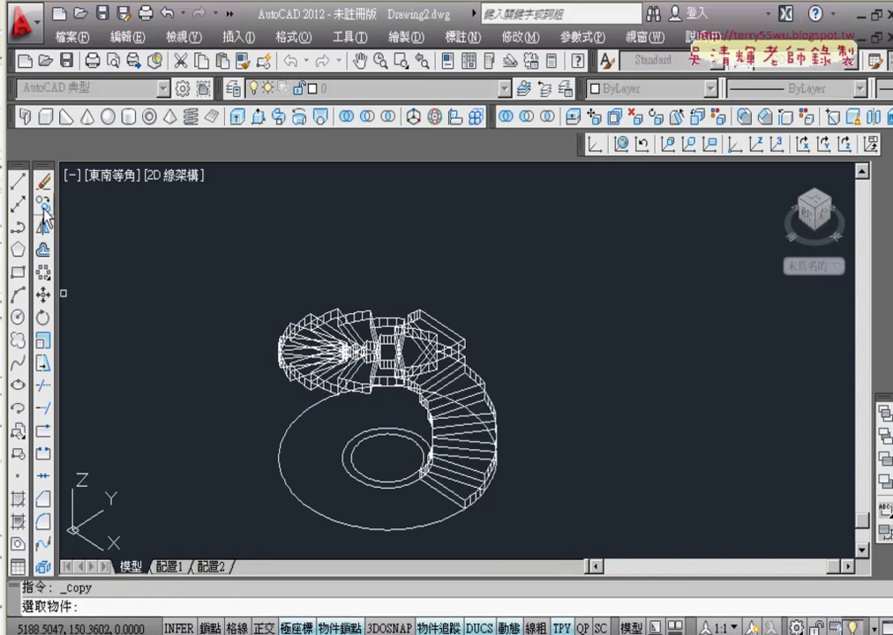
pyautogui.click(558, 279)
pyautogui.click(254, 369)
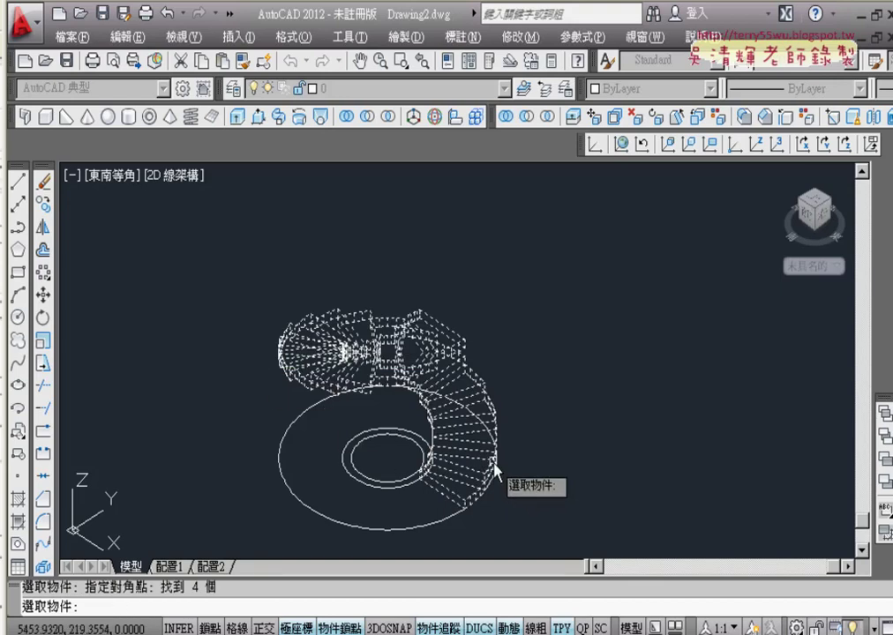
pyautogui.press('Return')
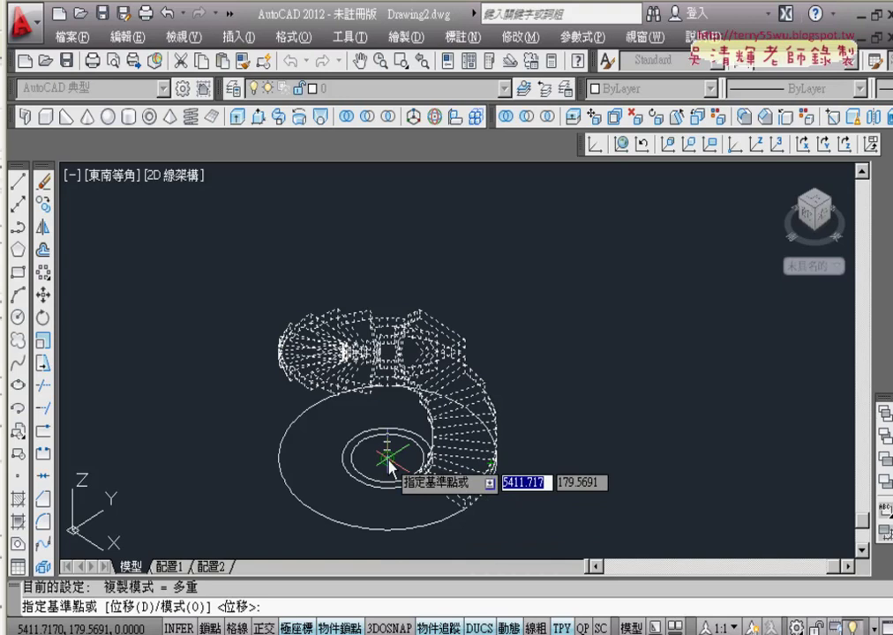
pyautogui.click(388, 462)
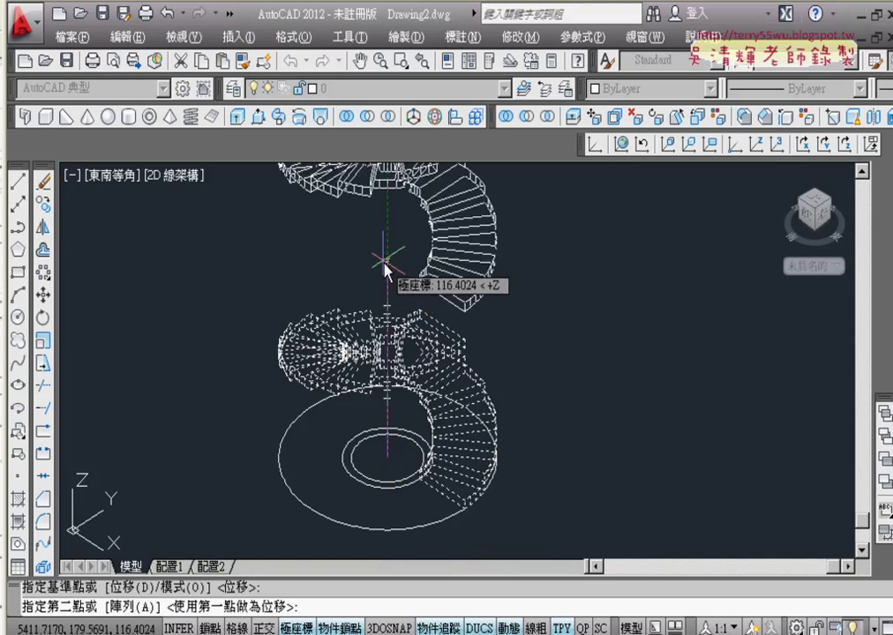
pyautogui.write('100')
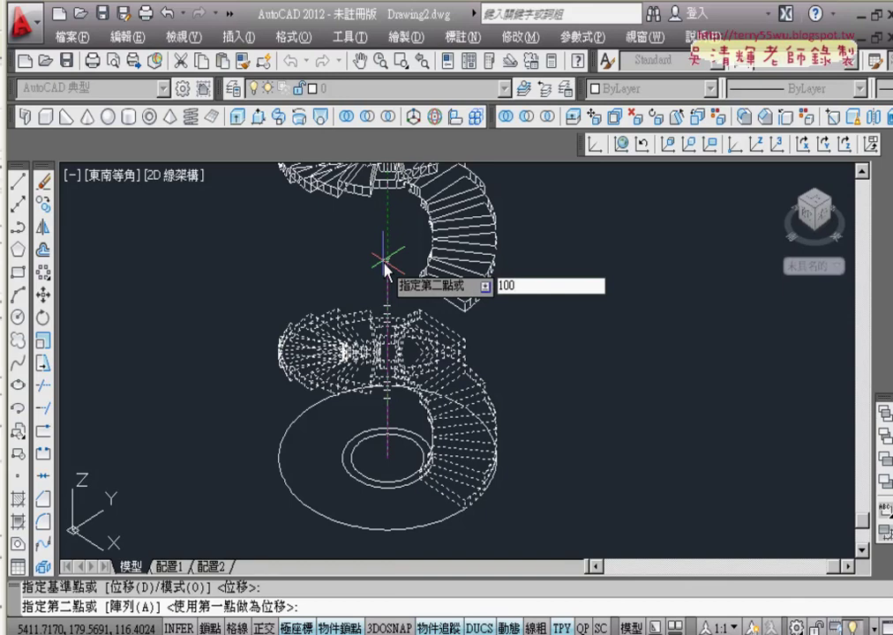
pyautogui.press('Return')
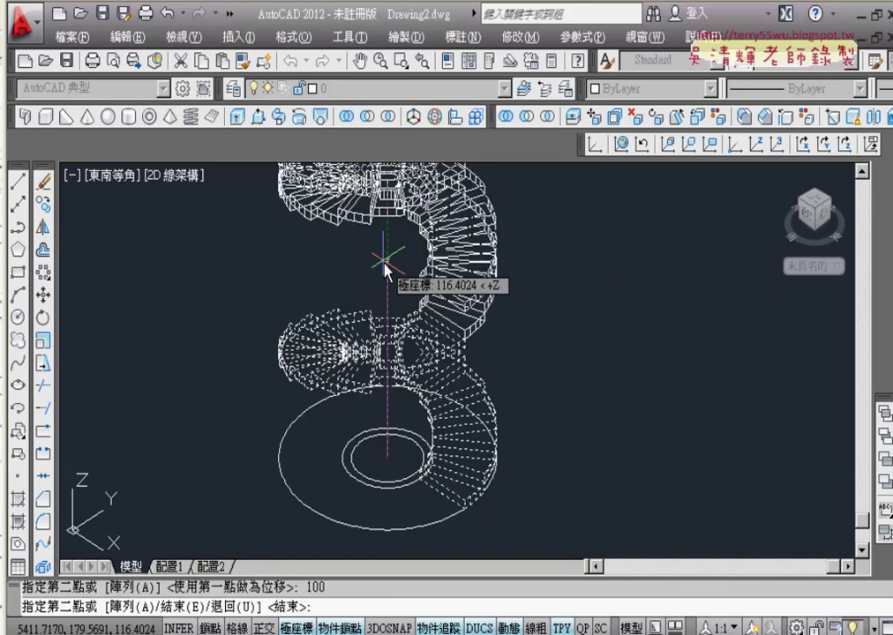
pyautogui.write('200')
pyautogui.press('Return')
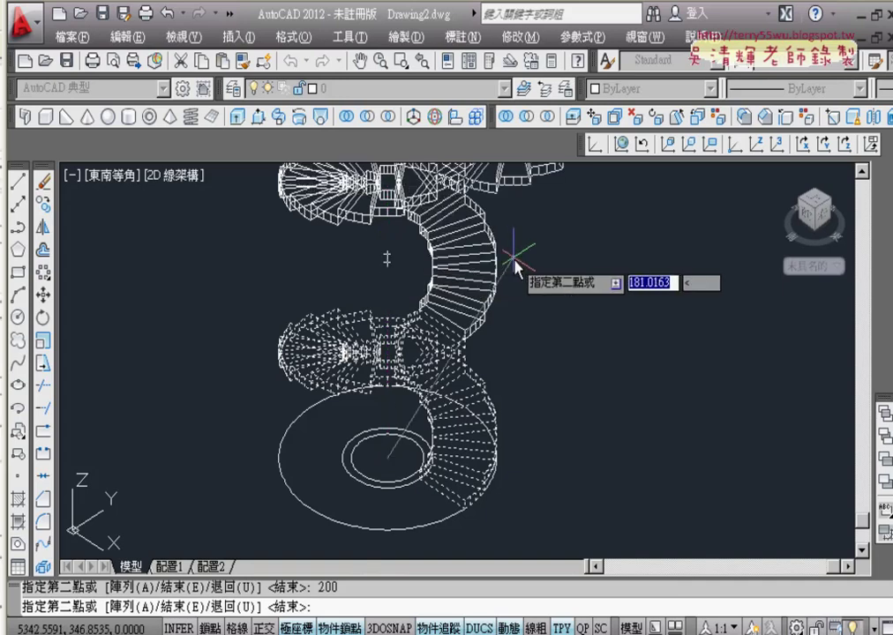
pyautogui.press('Escape')
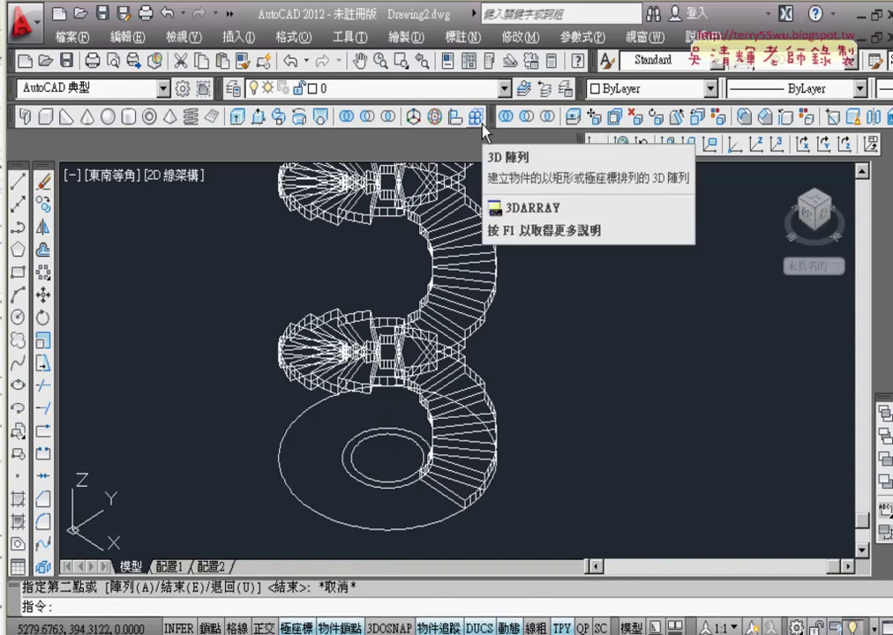
pyautogui.moveTo(475, 116)
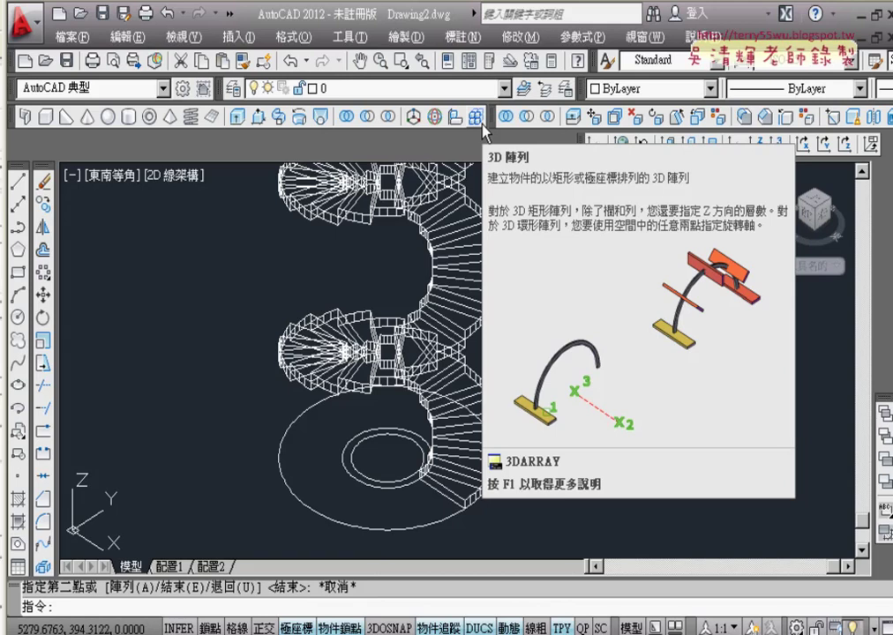
# - Press-pull the inner circle of the base up 300 units into a central column
pyautogui.press('Escape')
pyautogui.click(212, 298)
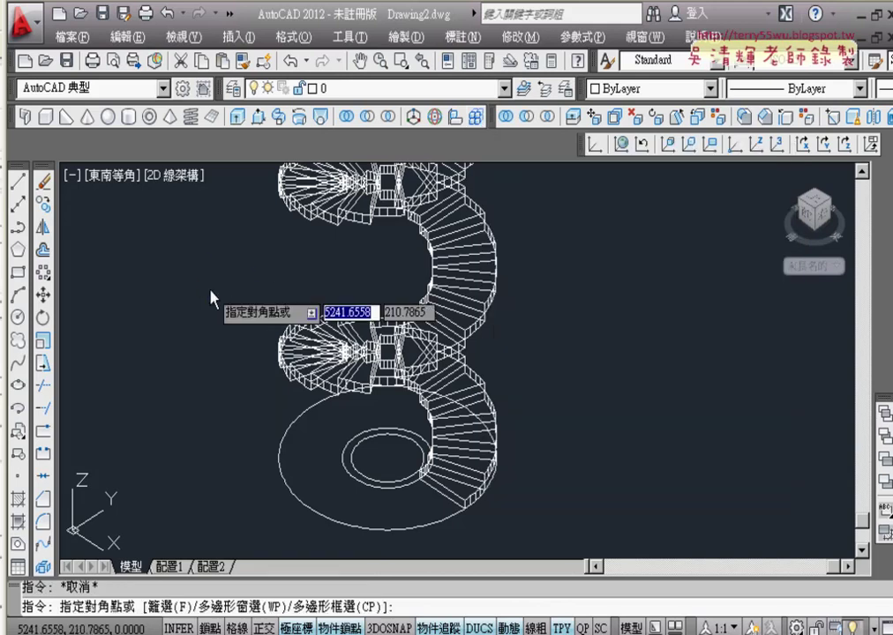
pyautogui.click(194, 317)
pyautogui.scroll(2, 353, 516)
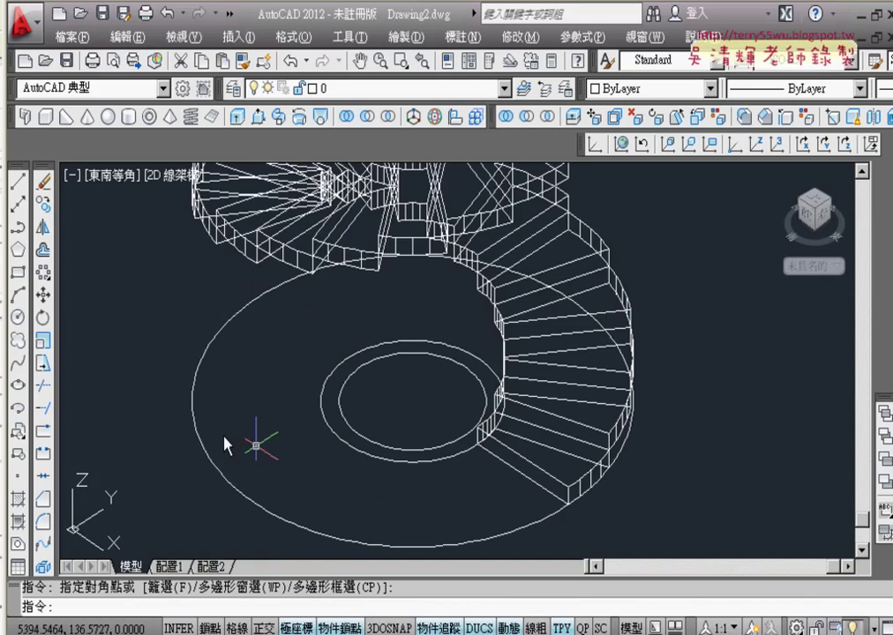
pyautogui.click(258, 118)
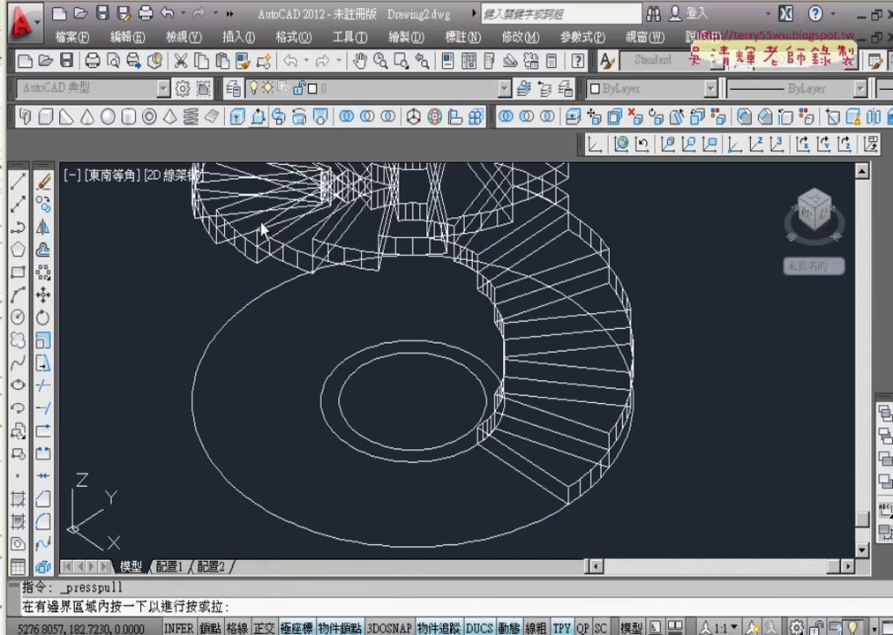
pyautogui.click(354, 448)
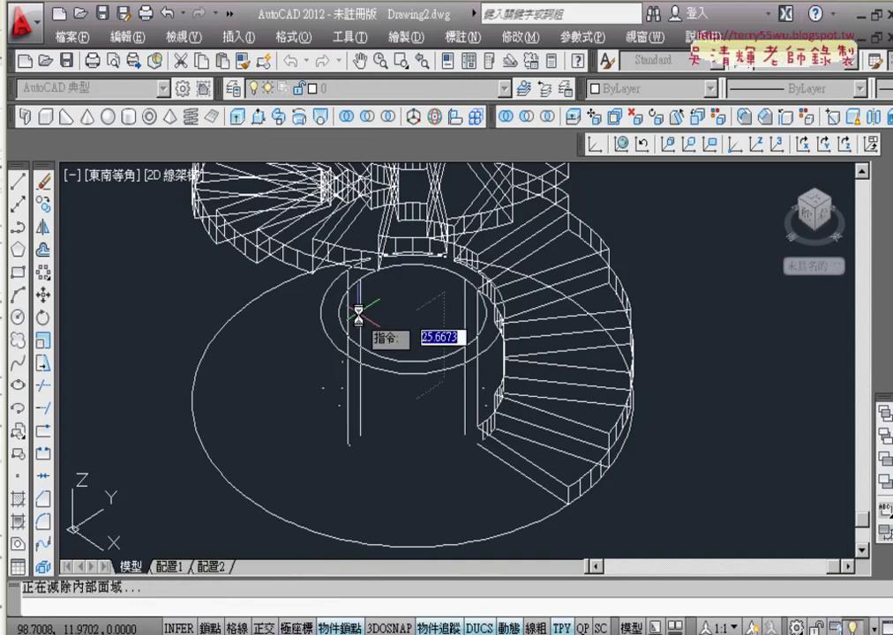
pyautogui.write('300')
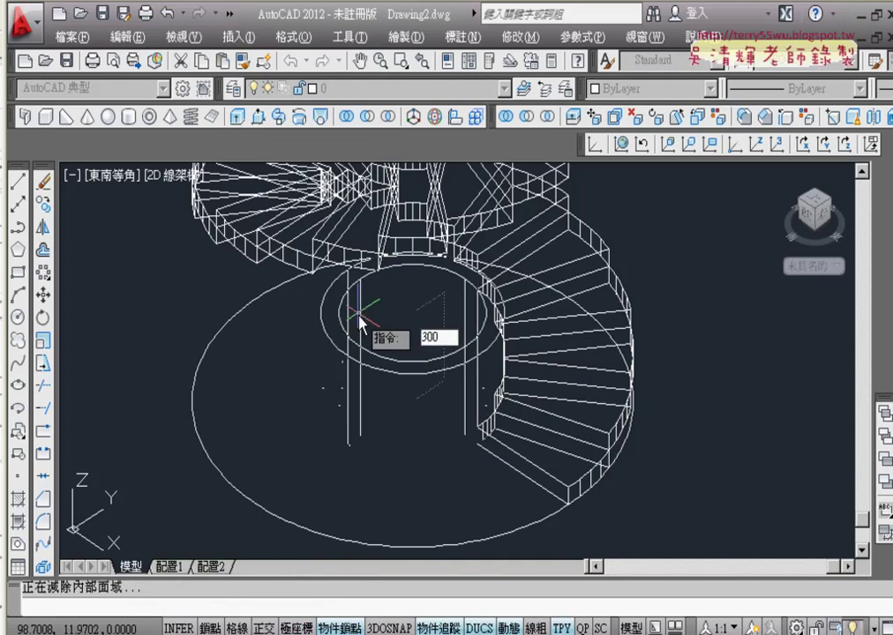
pyautogui.press('Return')
pyautogui.press('Return')
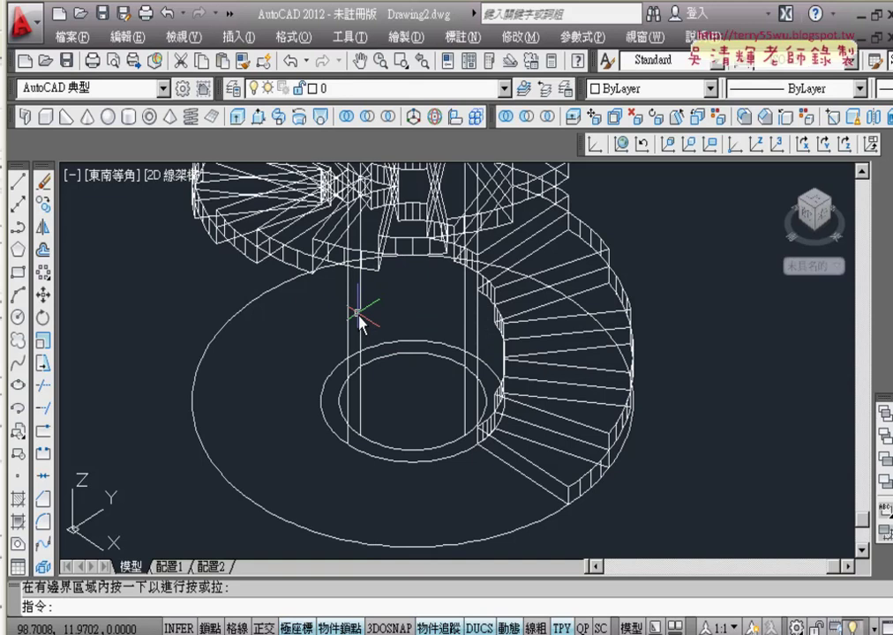
# - Switch the viewport to the Conceptual visual style and frame the spiral stair
pyautogui.click(176, 179)
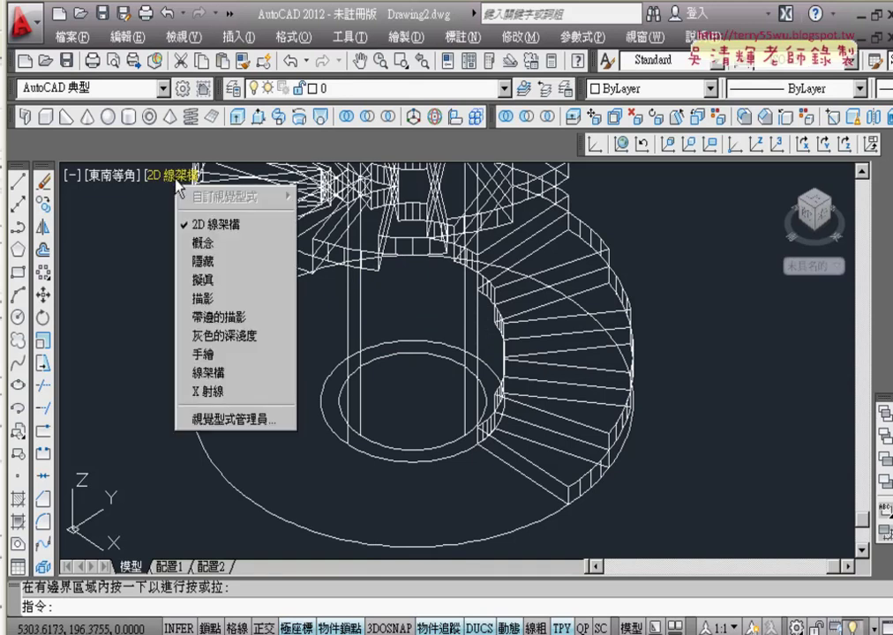
pyautogui.click(201, 243)
pyautogui.scroll(-3, 133, 354)
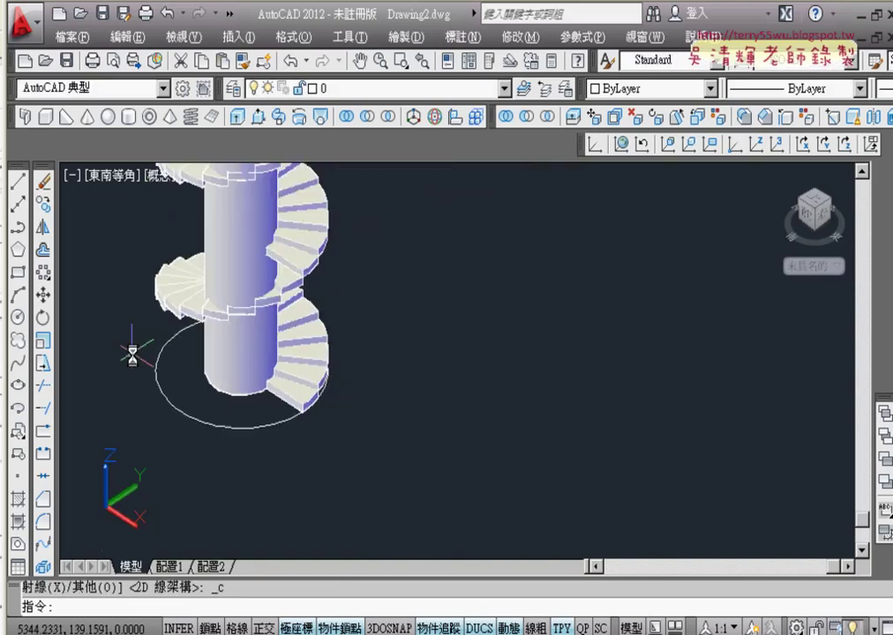
pyautogui.moveTo(442, 388); pyautogui.dragTo(450, 550, button='middle')
pyautogui.scroll(-1, 476, 520)
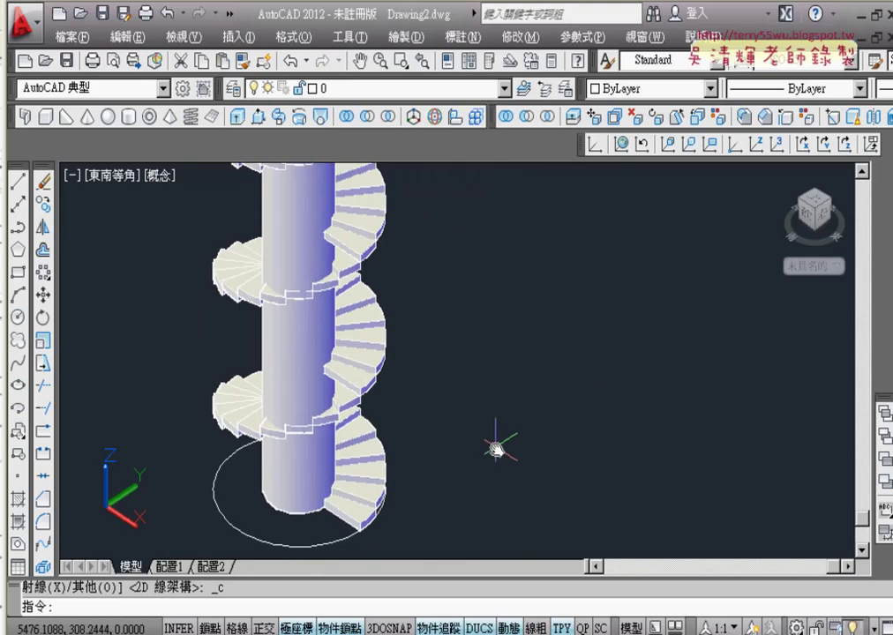
pyautogui.scroll(-1, 495, 450)
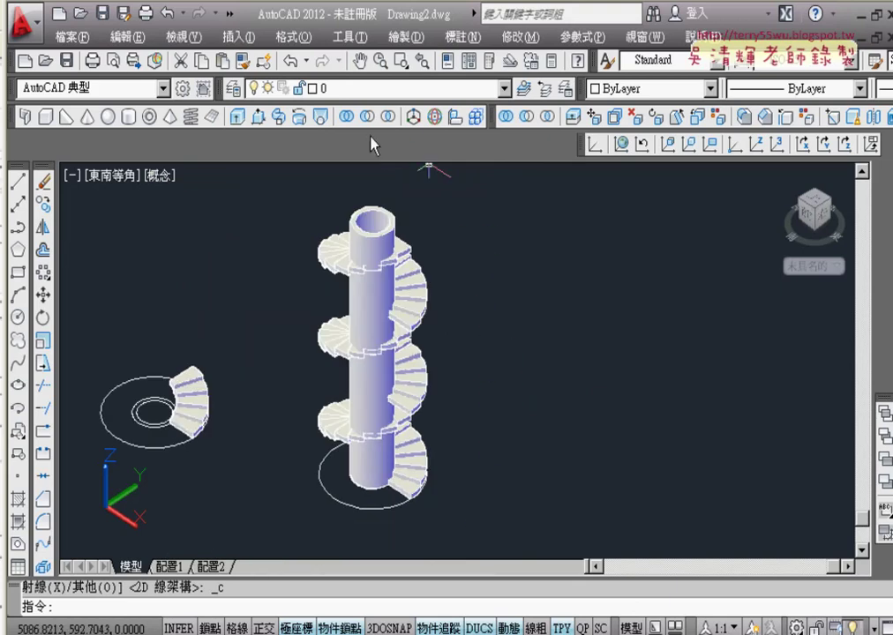
# - Union the stair flights and column selected with a window, then test the result with a cancelled move
pyautogui.click(345, 116)
pyautogui.click(496, 210)
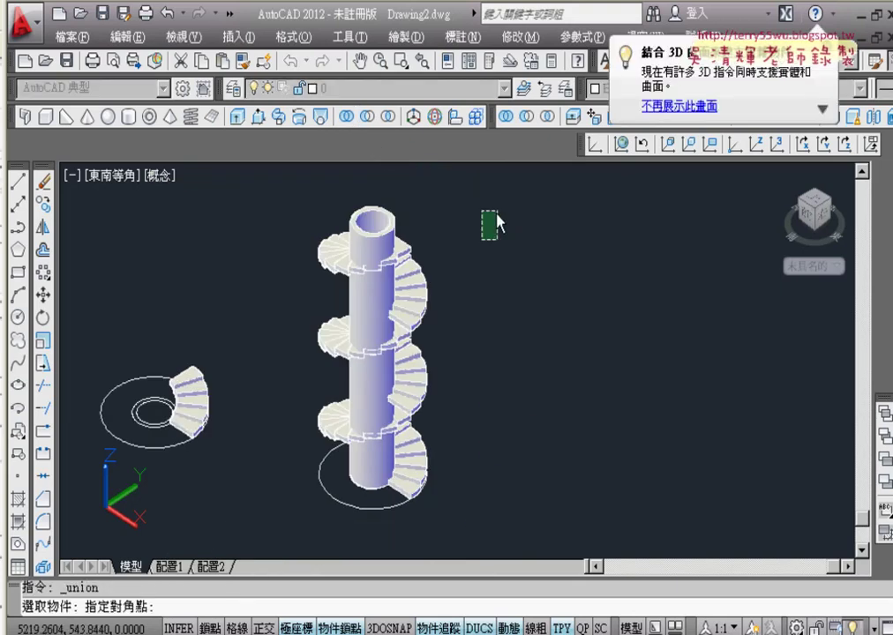
pyautogui.click(316, 415)
pyautogui.press('Return')
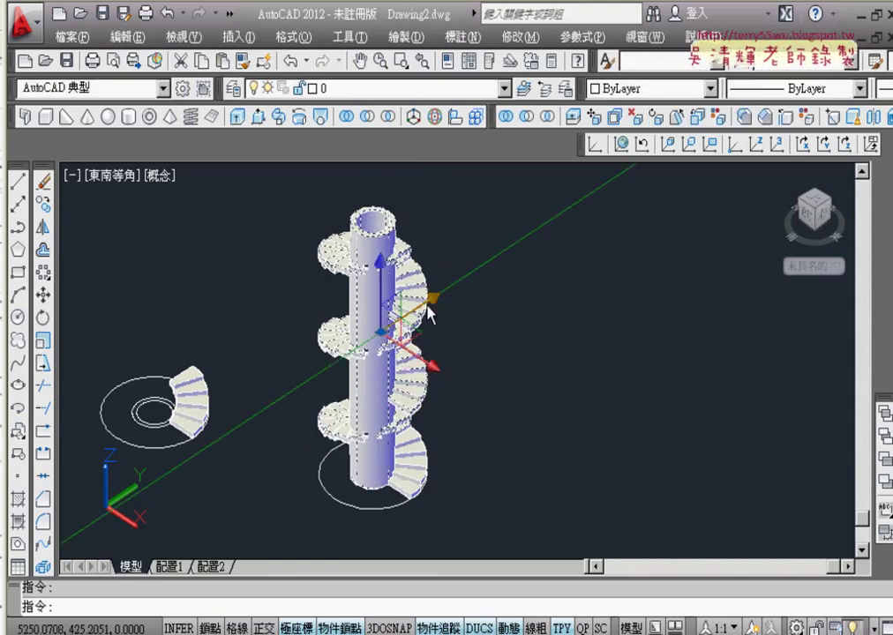
pyautogui.click(404, 332)
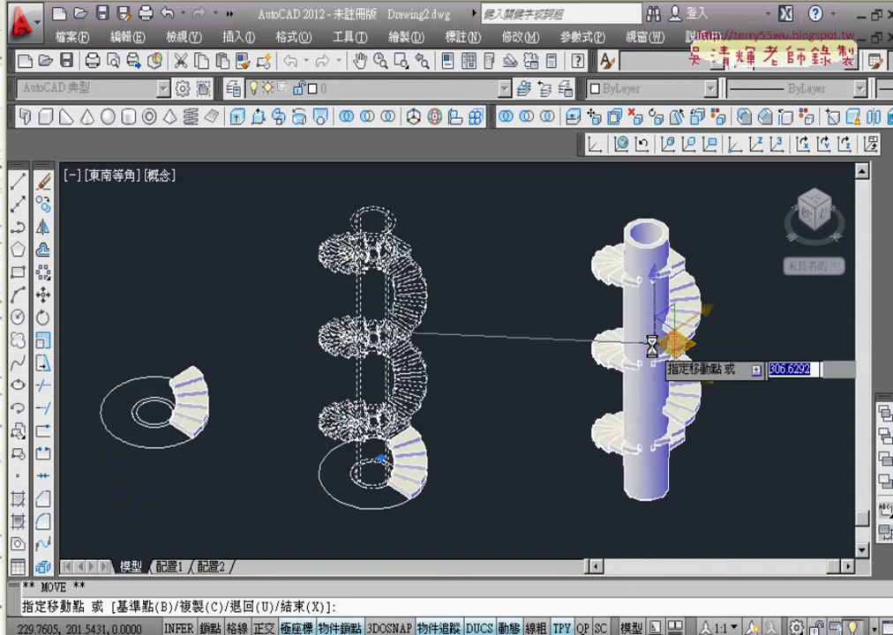
pyautogui.press('Escape')
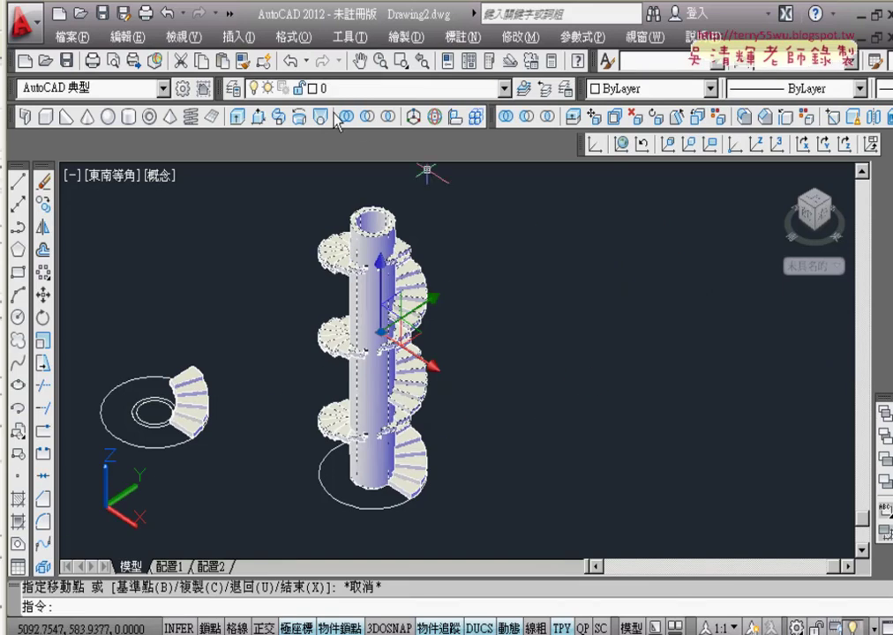
# - Union the two remaining stair pieces and confirm the stair now selects as one solid
pyautogui.press('Escape')
pyautogui.press('Return')
pyautogui.click(498, 307)
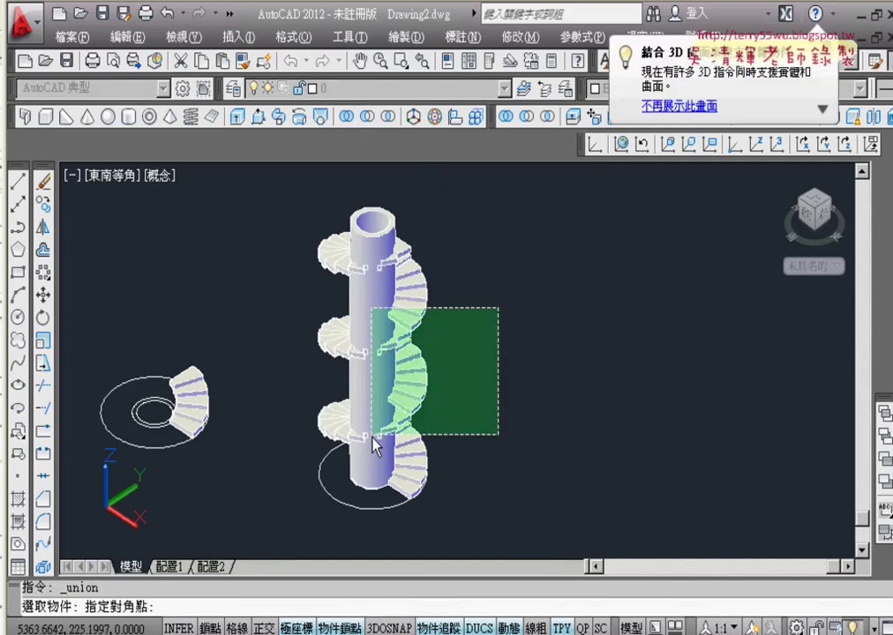
pyautogui.click(371, 435)
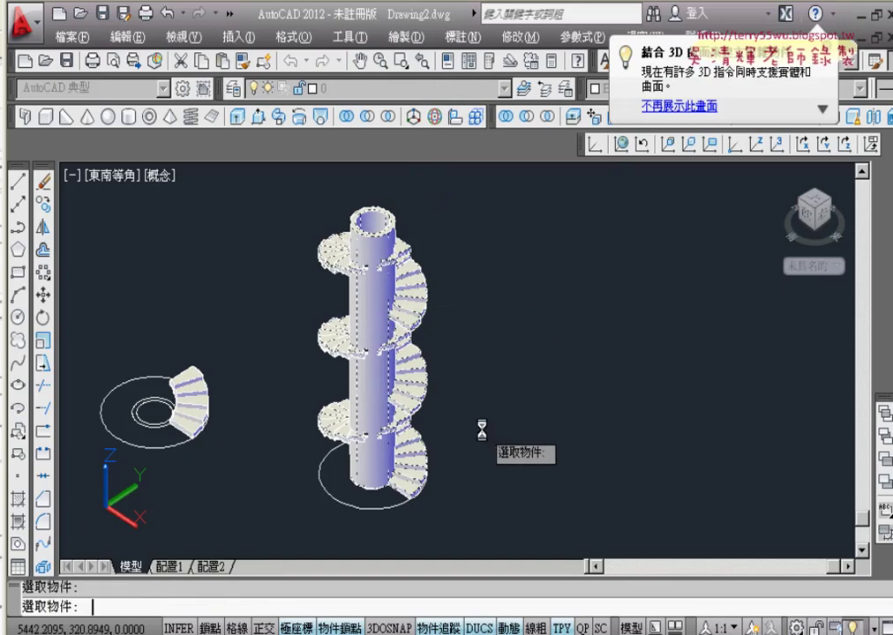
pyautogui.press('Return')
pyautogui.click(408, 366)
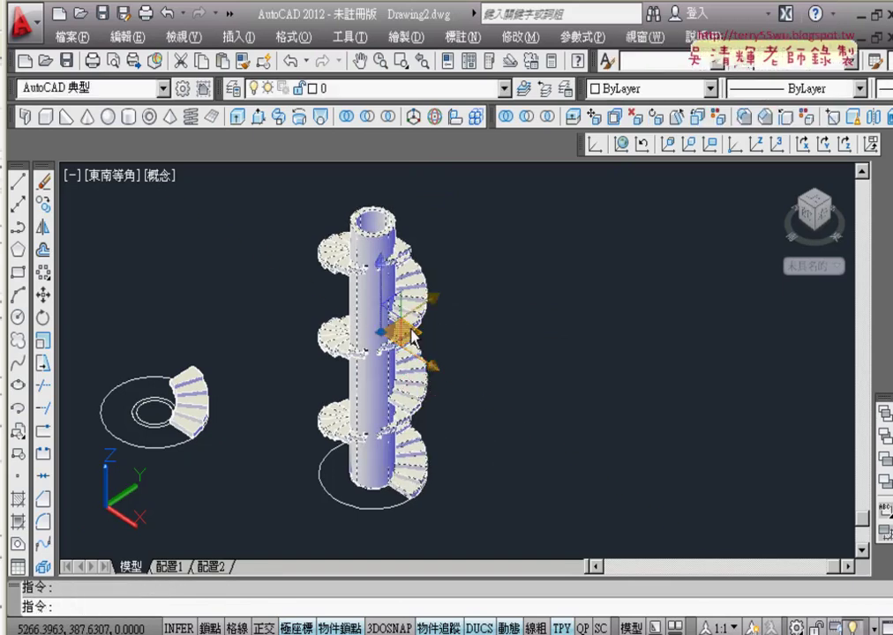
pyautogui.click(408, 332)
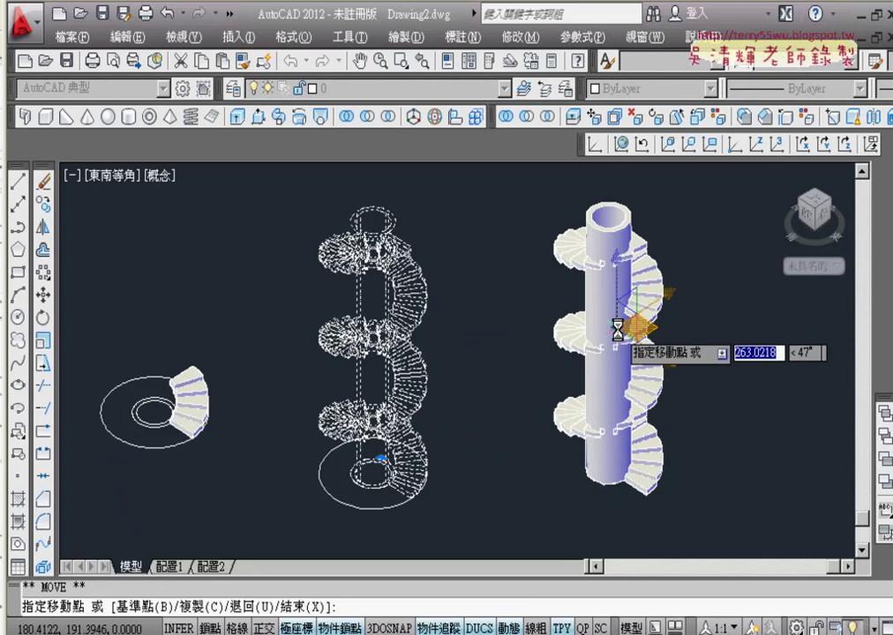
pyautogui.click(617, 330)
pyautogui.moveTo(515, 398); pyautogui.dragTo(395, 335, button='middle')
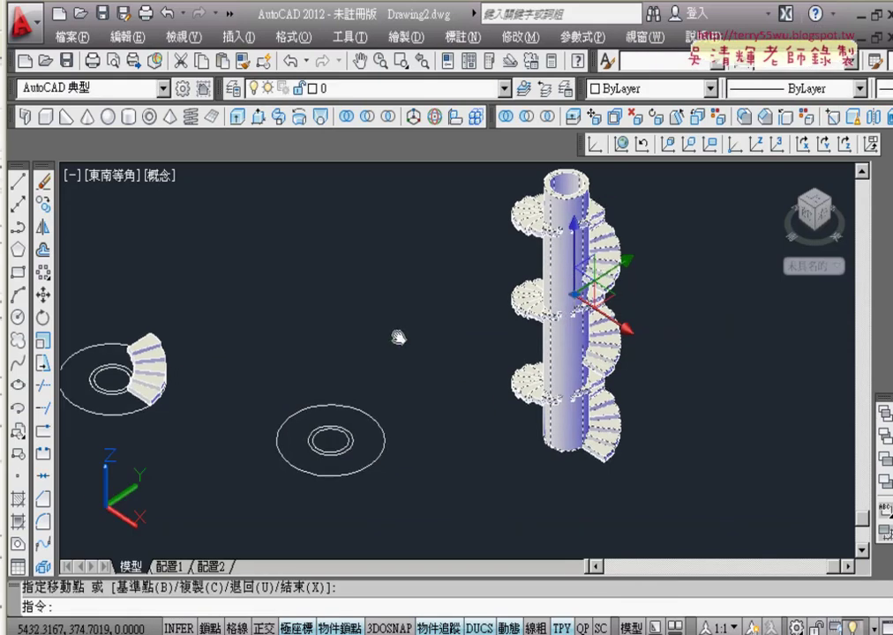
pyautogui.press('Escape')
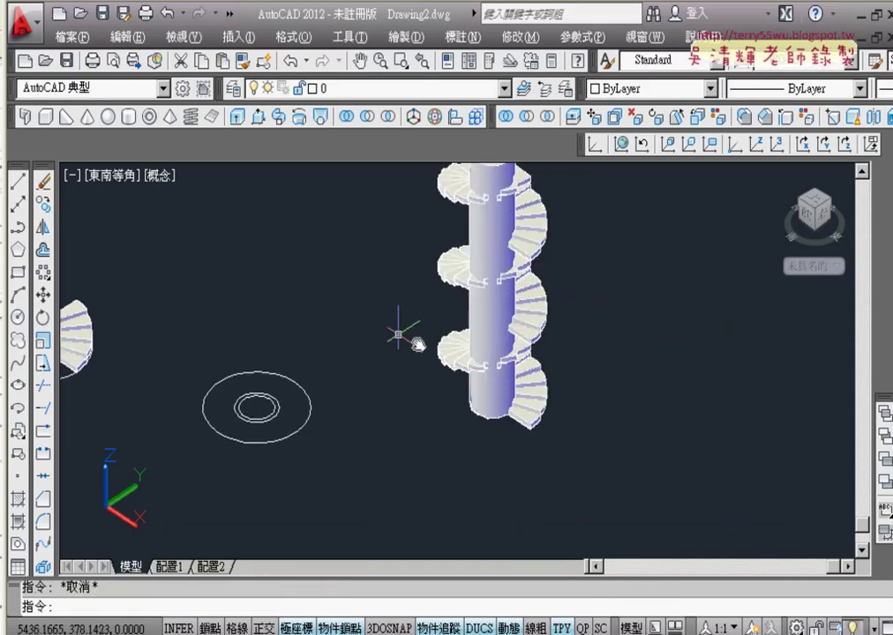
pyautogui.scroll(2, 463, 441)
pyautogui.scroll(3, 458, 446)
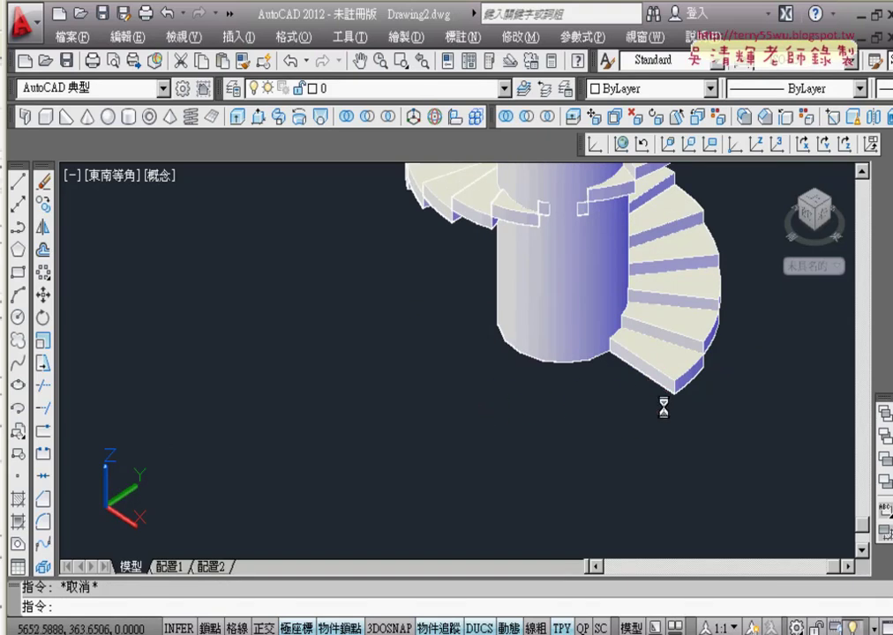
pyautogui.click(653, 381)
pyautogui.moveTo(653, 381); pyautogui.dragTo(356, 442, button='middle')
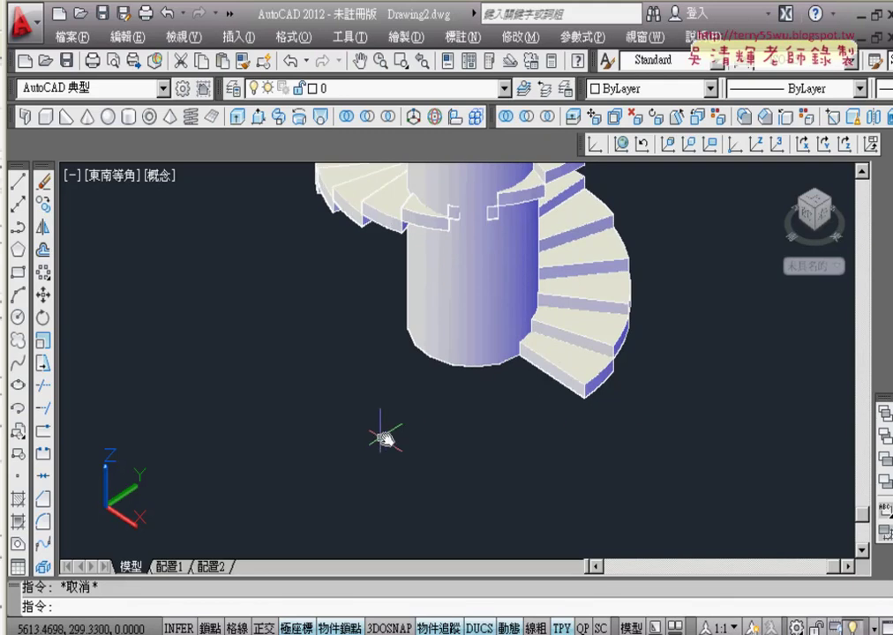
pyautogui.scroll(-2, 318, 483)
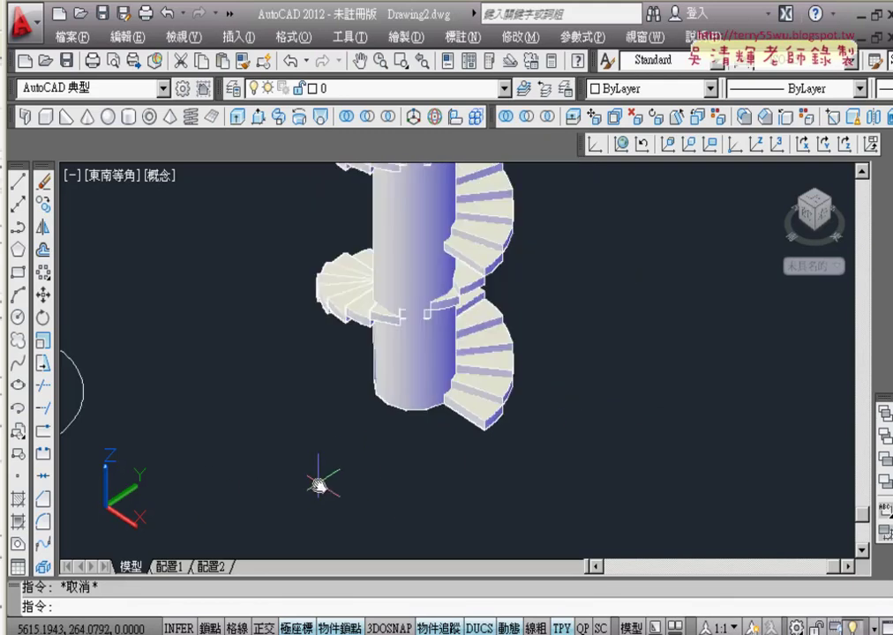
pyautogui.moveTo(409, 454); pyautogui.dragTo(508, 399, button='middle')
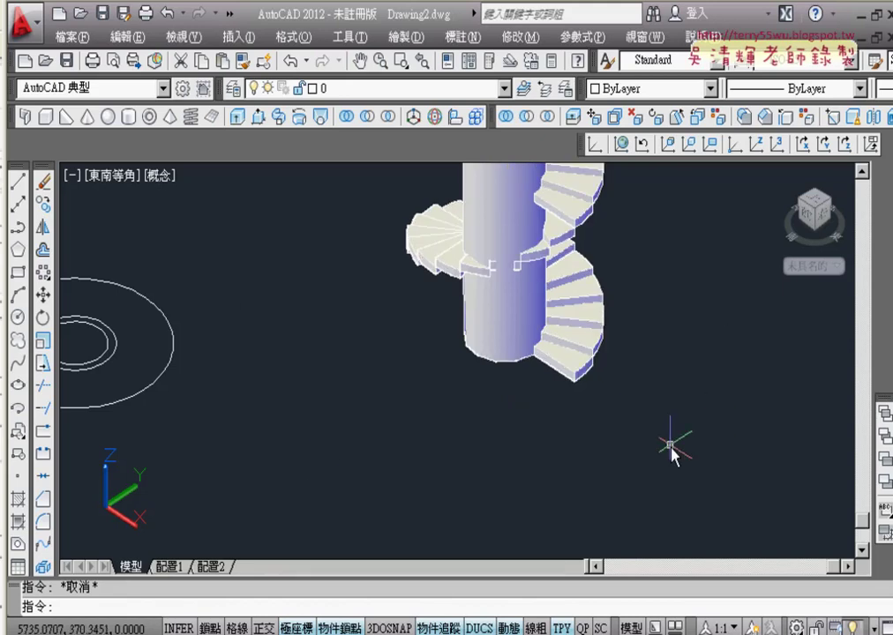
pyautogui.scroll(3, 580, 391)
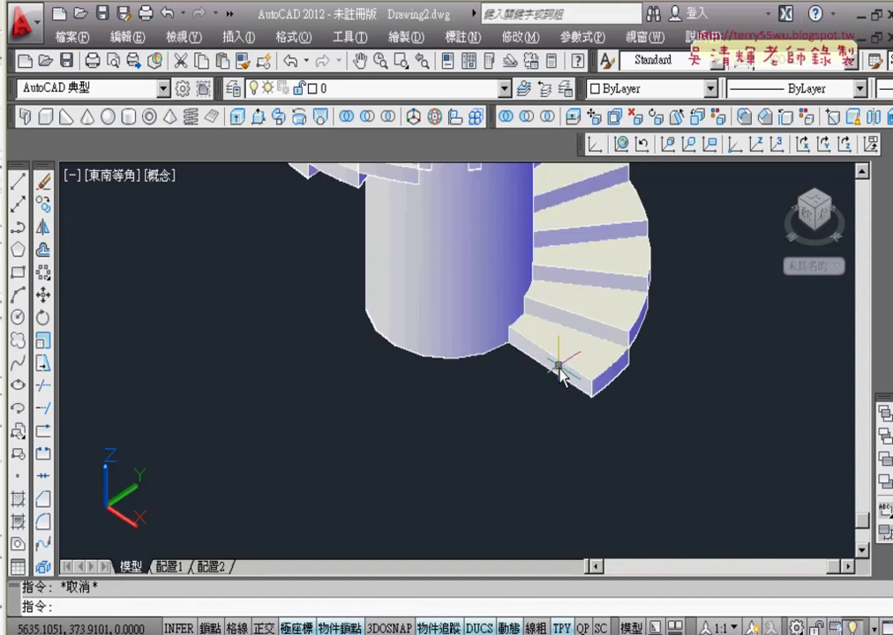
pyautogui.scroll(2, 559, 369)
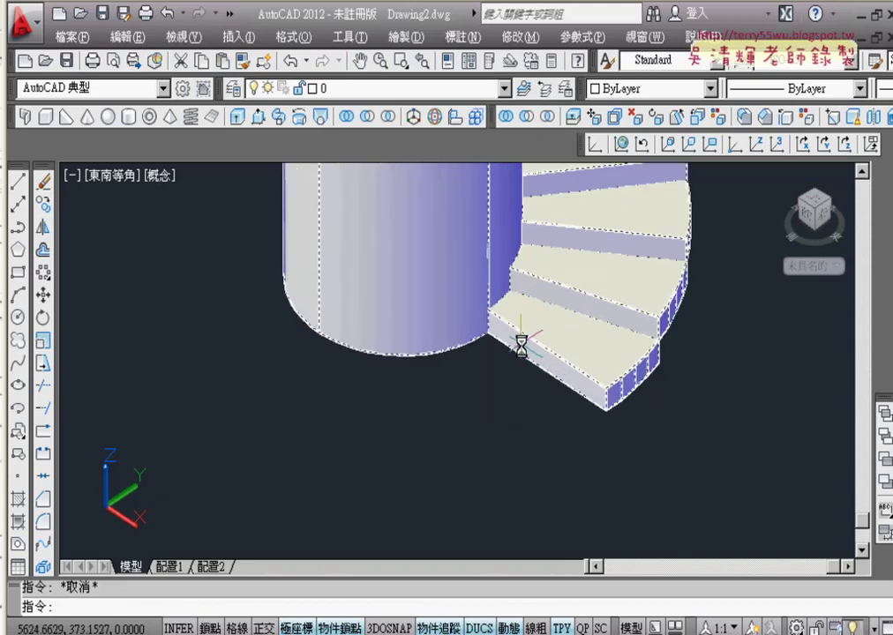
# - Press-pull the bottom step's end face out 100 units into a flat landing
pyautogui.click(259, 118)
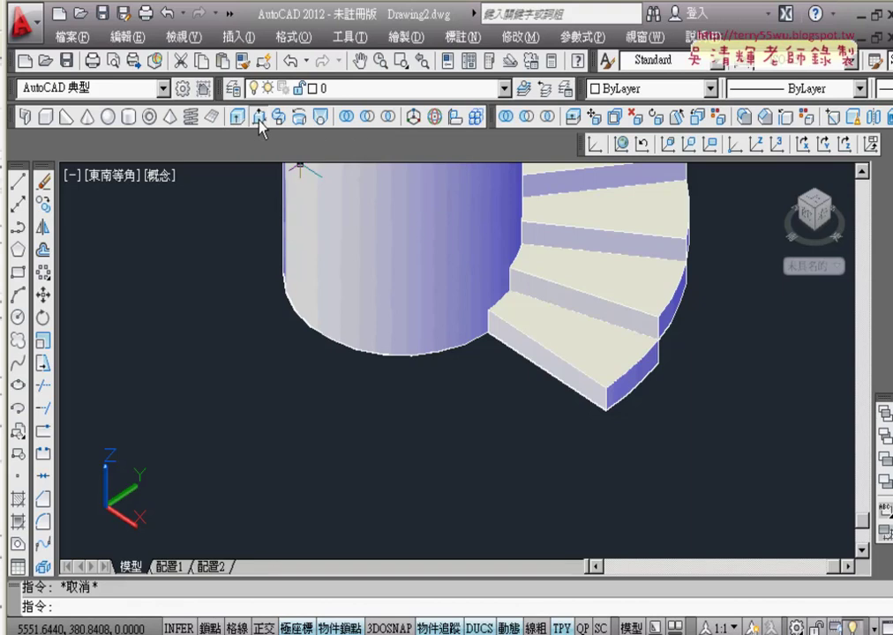
pyautogui.click(562, 363)
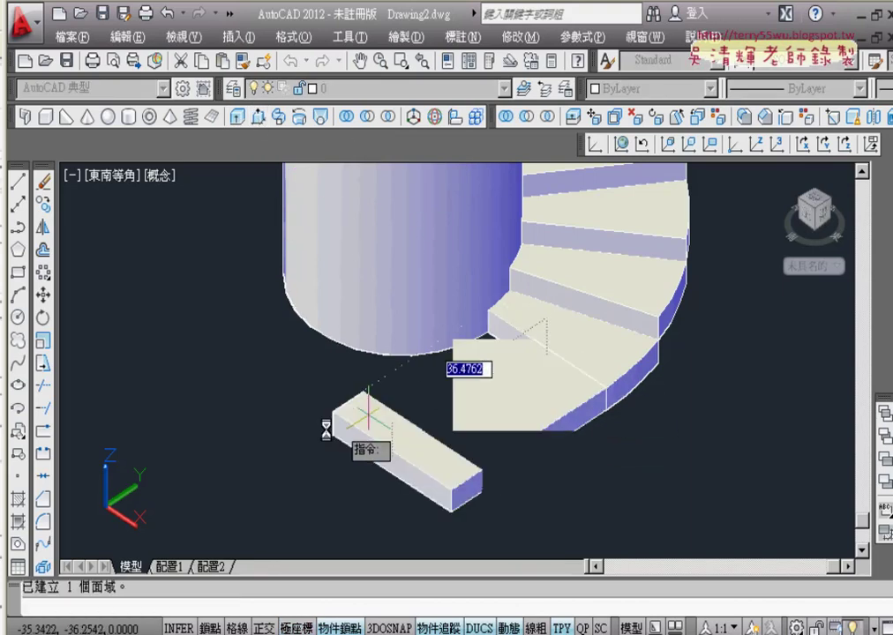
pyautogui.write('100')
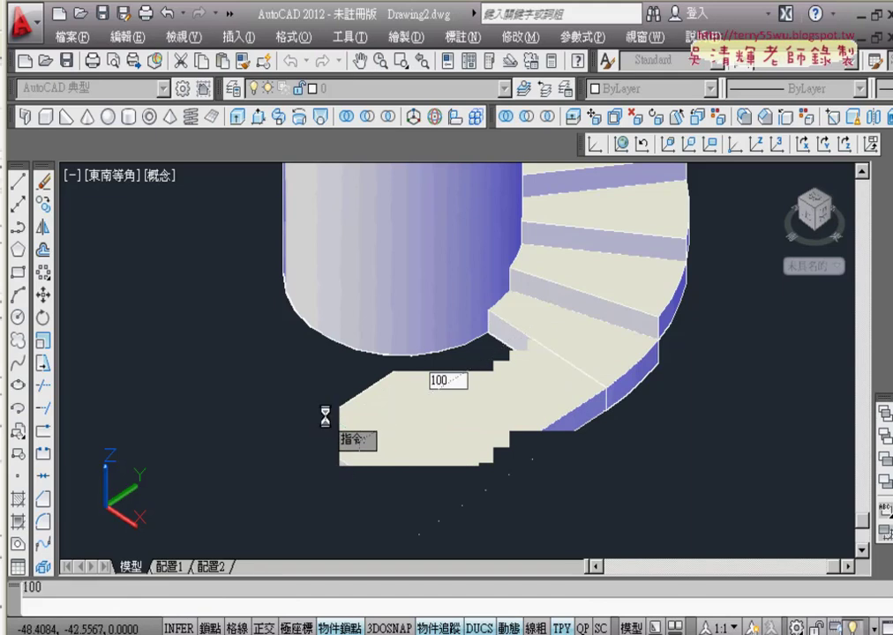
pyautogui.press('Return')
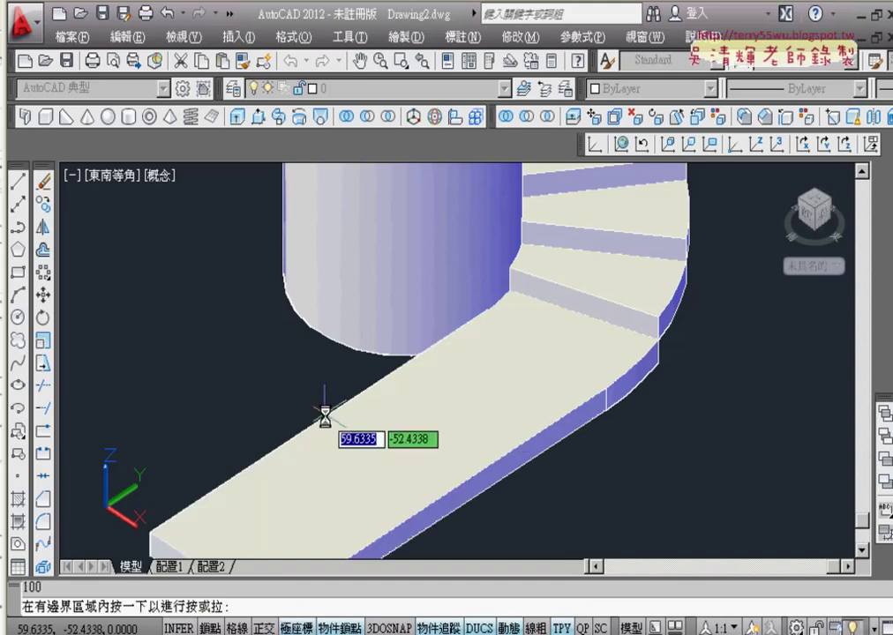